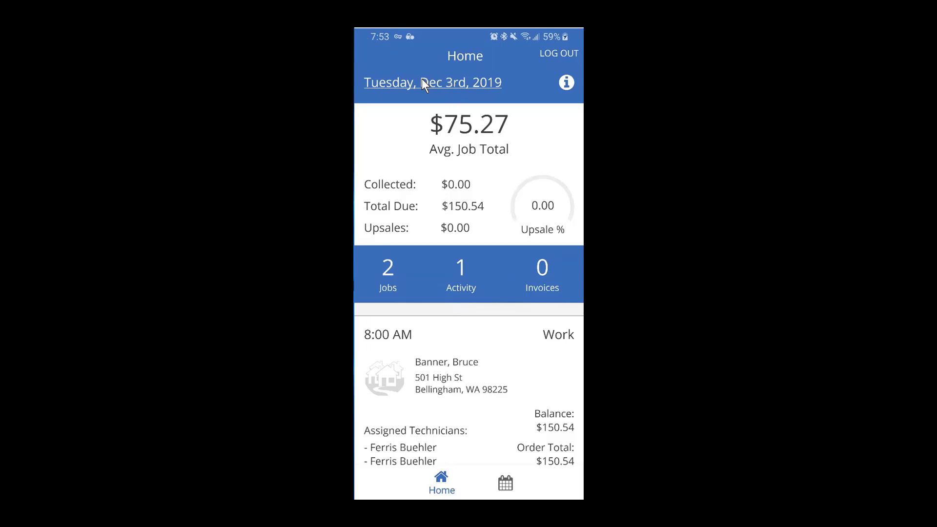
Browse the dashboard's date picker back to November 2019 and close it without choosing another date
left_click(410, 83)
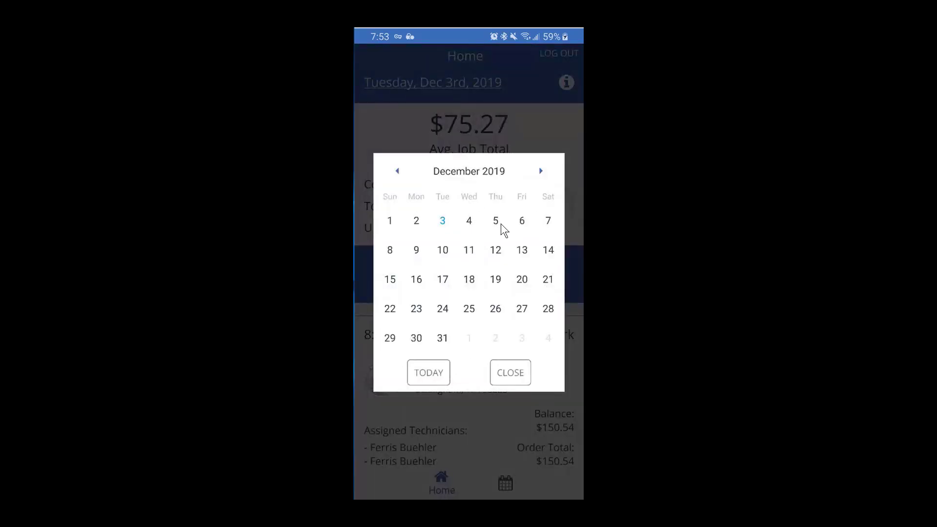
left_click(399, 171)
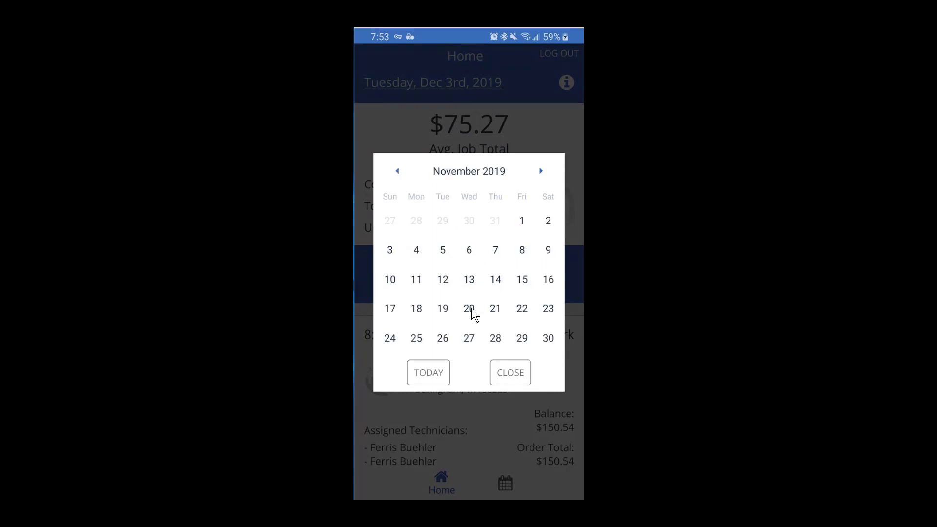
left_click(518, 377)
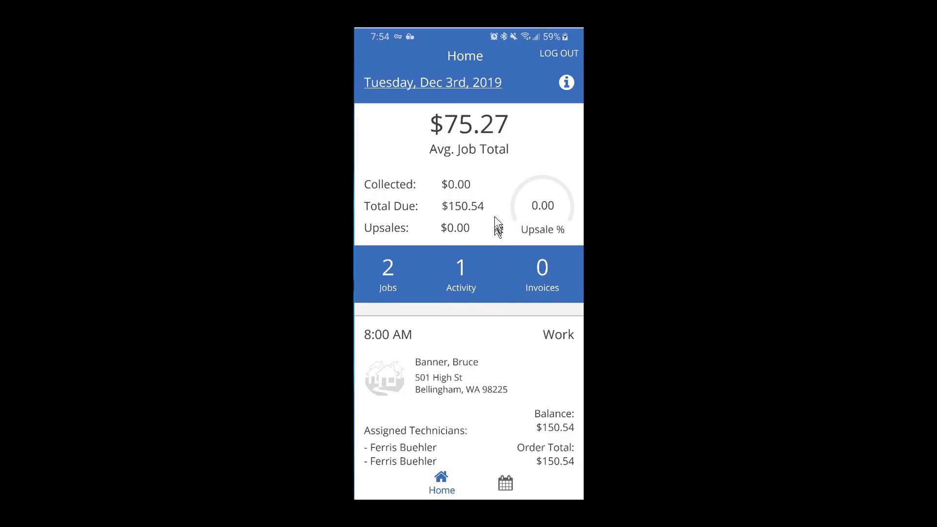
Review the day's jobs and task on the home dashboard and open the December 3rd schedule
scroll(494, 218, "down", 5)
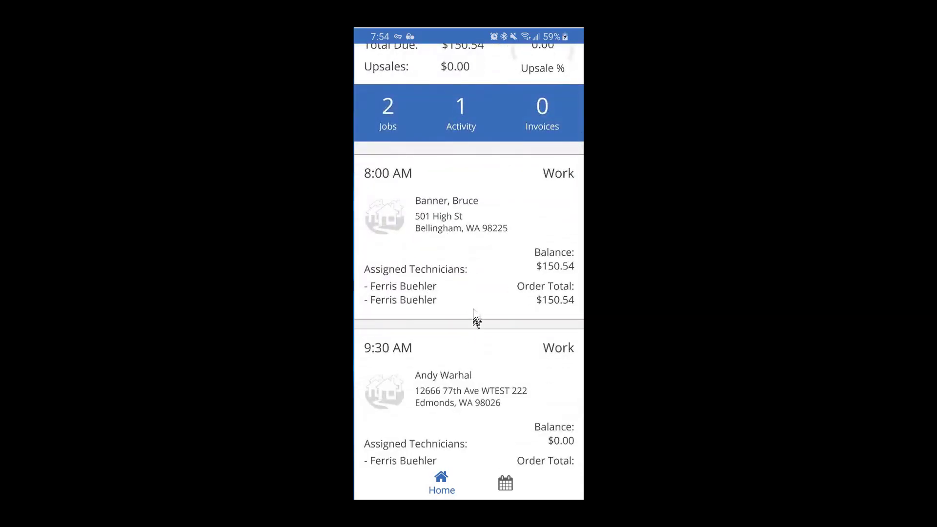
scroll(473, 217, "down", 4)
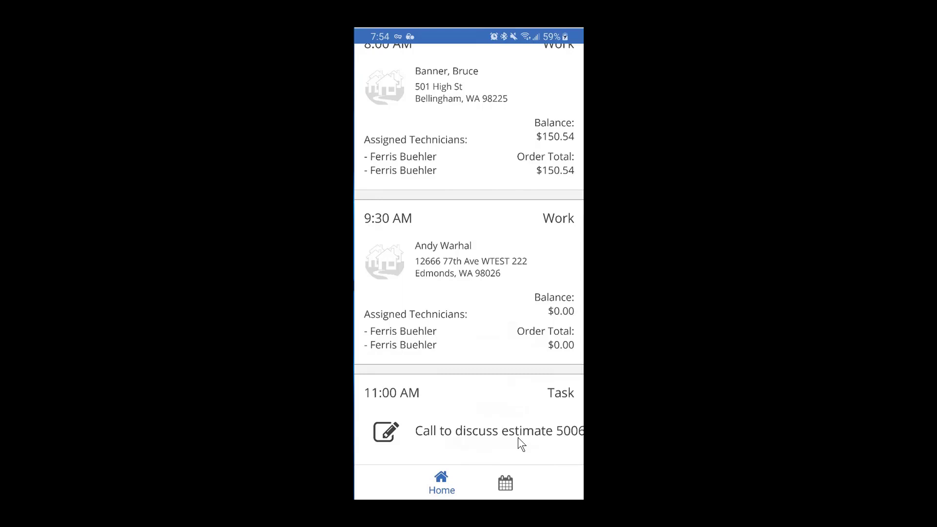
left_click(503, 484)
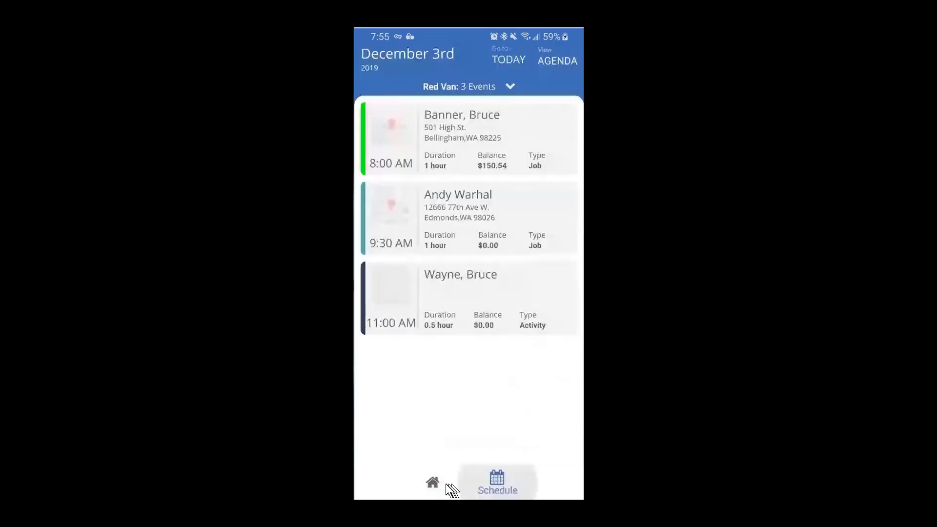
right_click(508, 482)
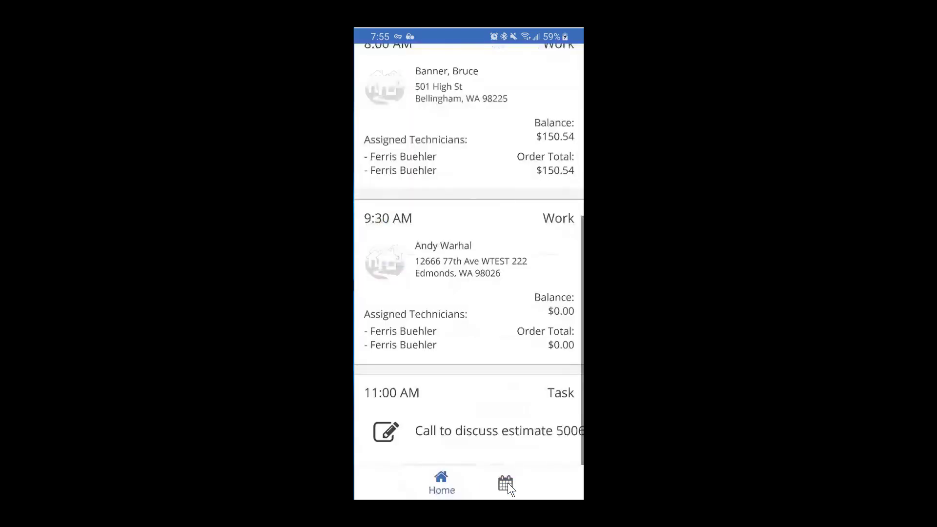
left_click(504, 483)
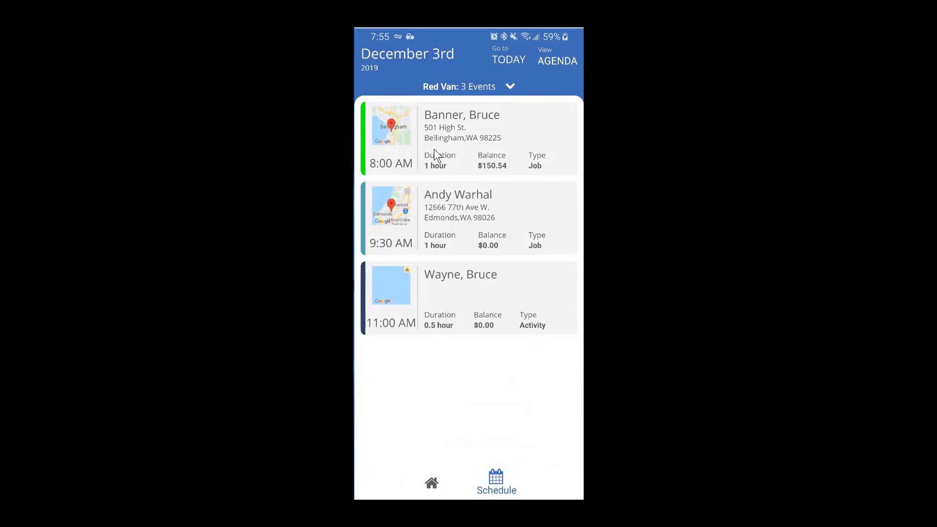
Open the 8:00 AM job from the schedule and set its duration to 1.5 hours
left_click(453, 130)
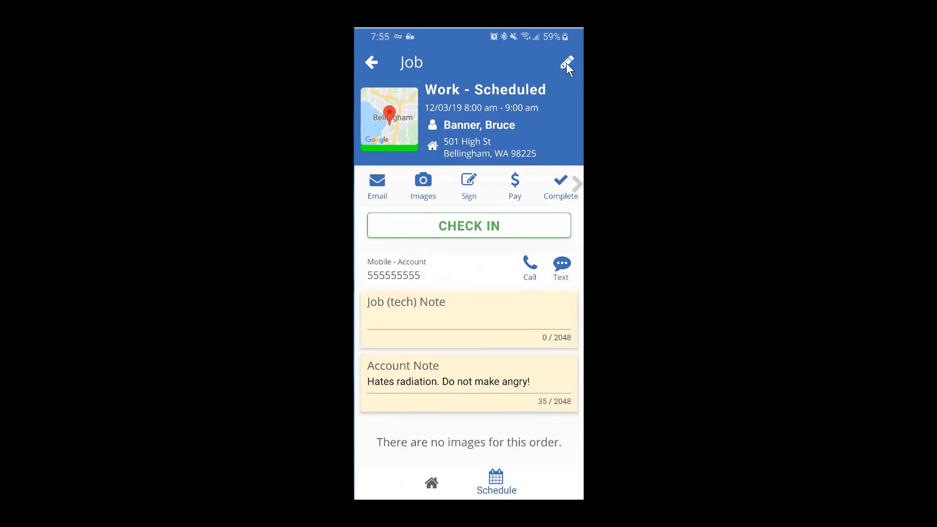
left_click(566, 63)
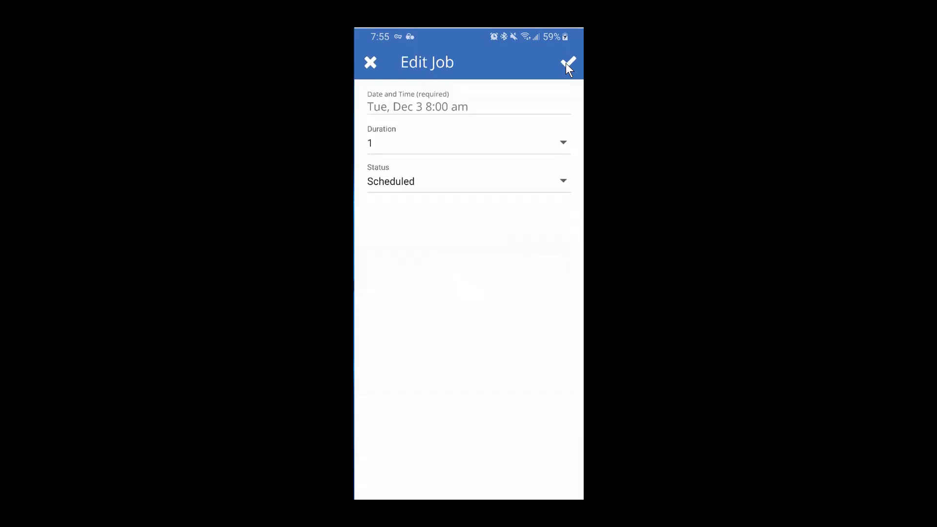
left_click(419, 145)
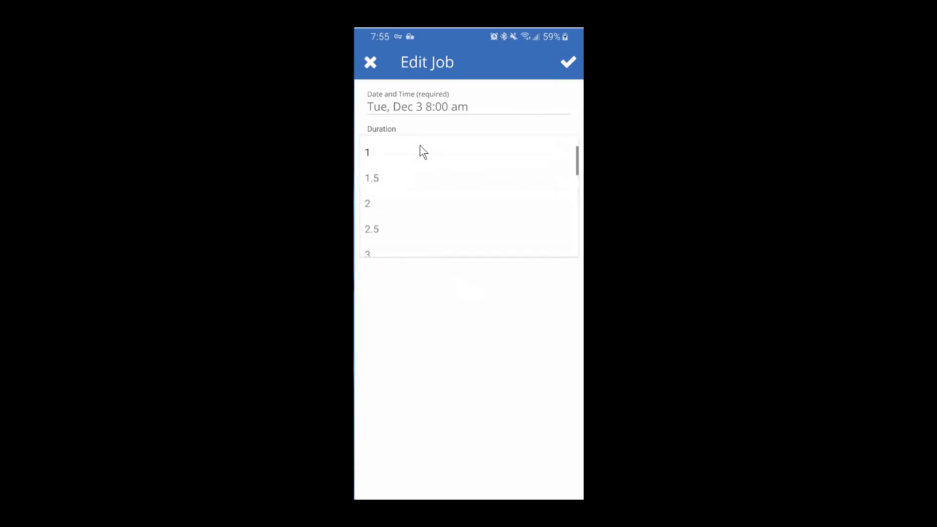
left_click(374, 179)
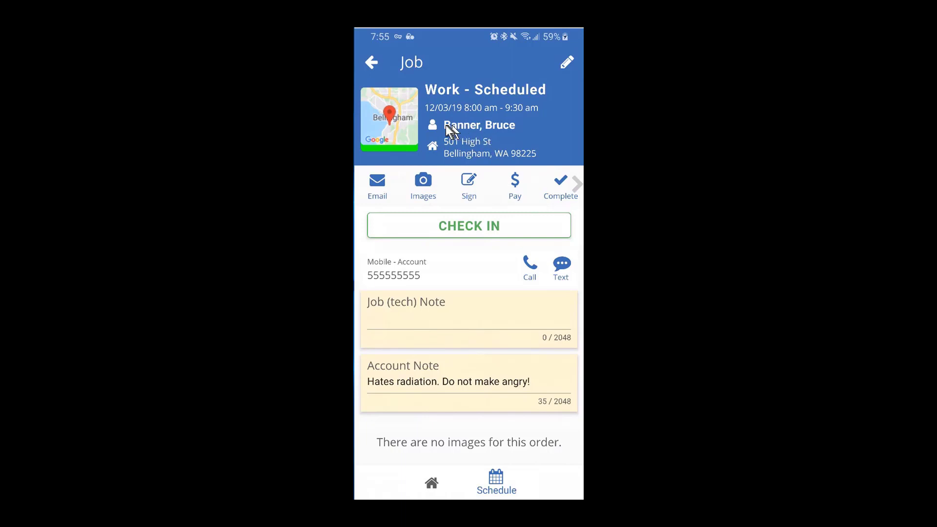
Open the customer's account from the job, examine its custom fields and stats, and return to the job
left_click(483, 128)
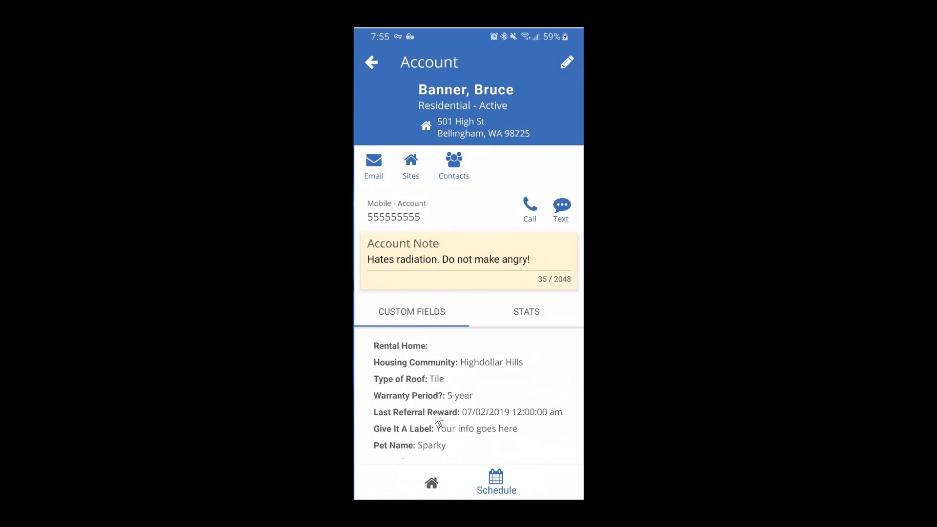
left_click_drag(435, 371, 437, 324)
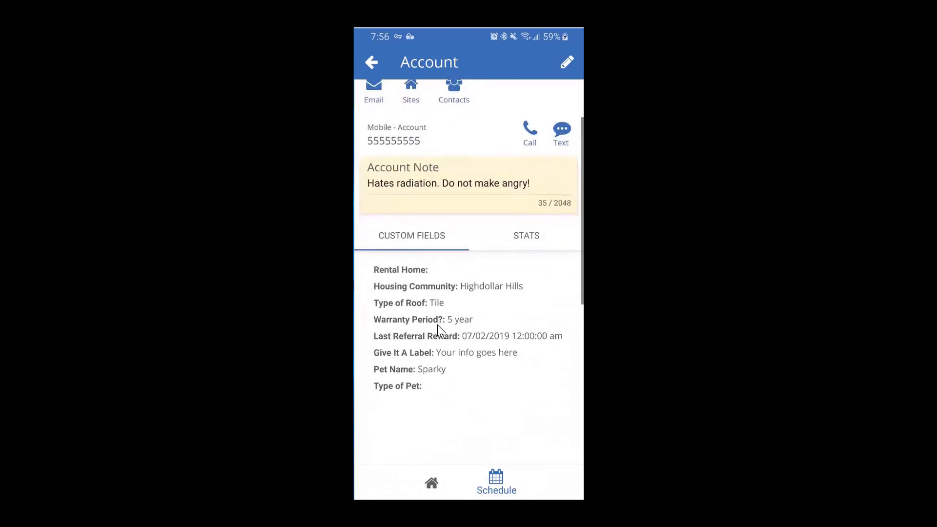
left_click(514, 236)
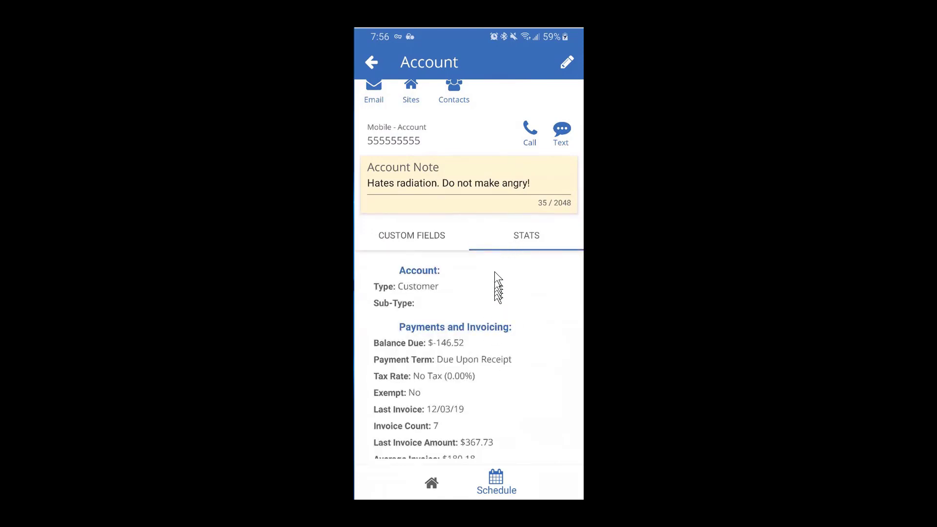
left_click_drag(494, 275, 498, 235)
scroll(495, 272, "down", 3)
scroll(491, 400, "up", 4)
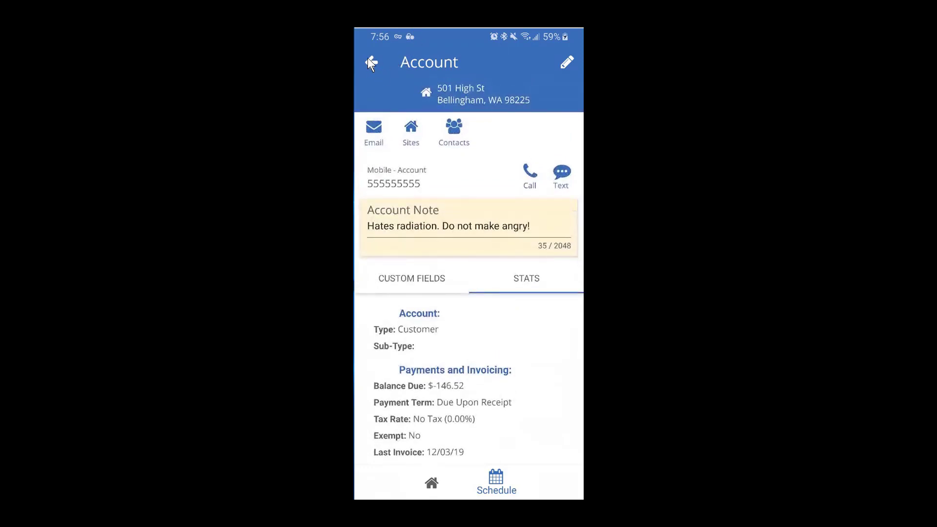
left_click(371, 63)
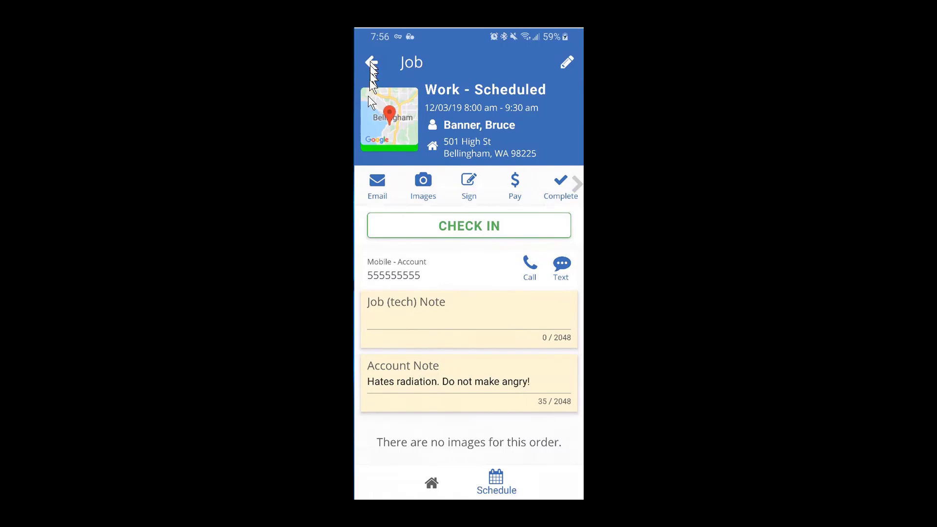
Start a text message to the job's customer with "rtertertretert" as the message
left_click(396, 116)
left_click_drag(442, 191, 414, 184)
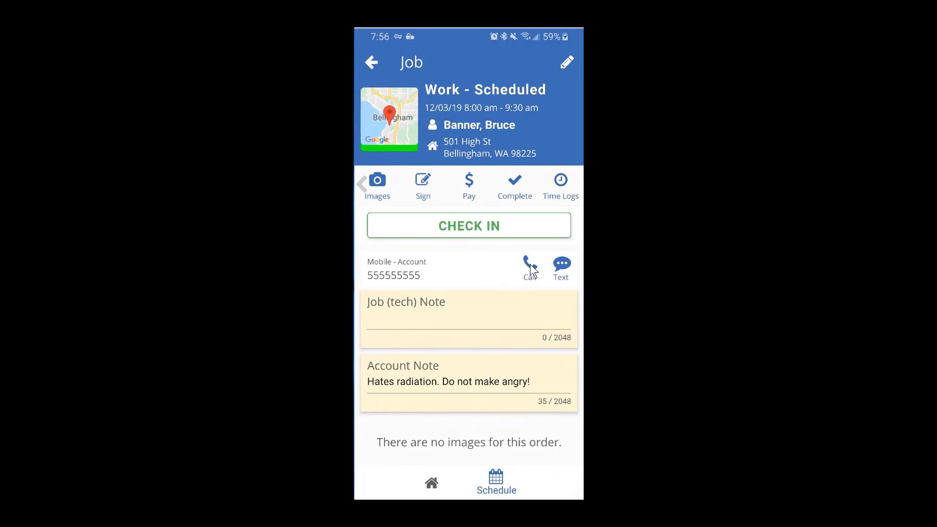
left_click(564, 268)
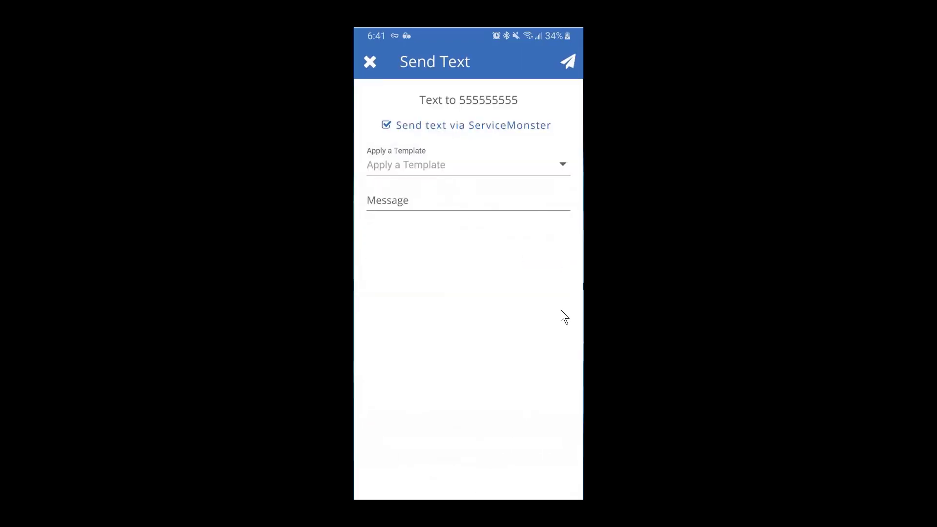
left_click(380, 204)
type("rtertertretert")
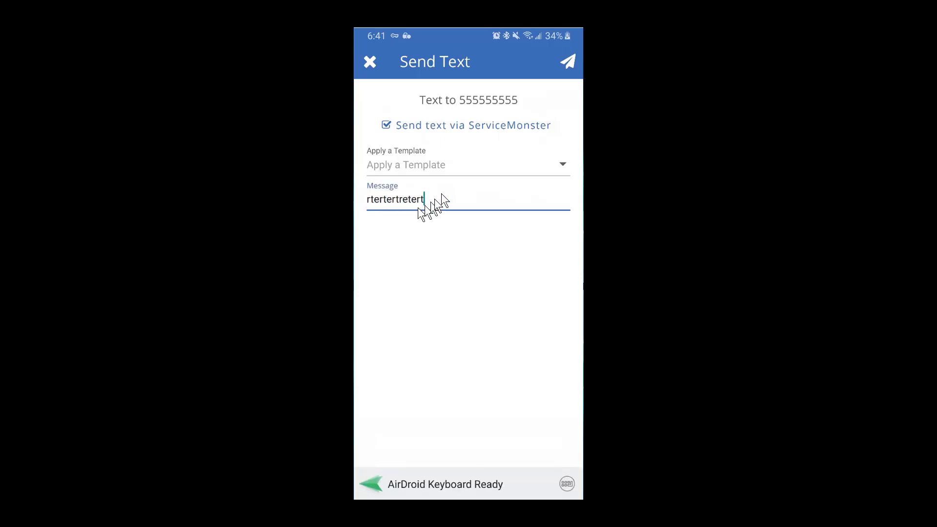
Apply the 30 Minutes Away template to the text message and toggle sending via ServiceMonster off and on again
left_click(448, 168)
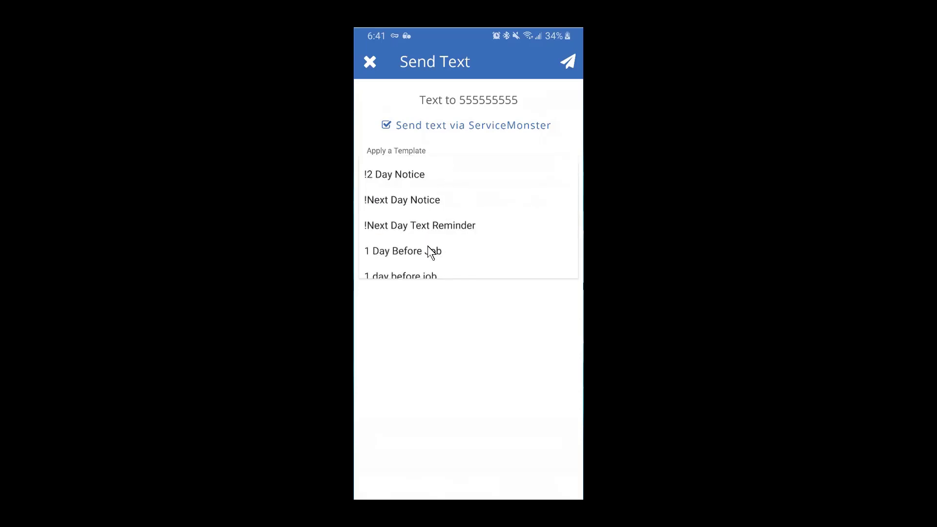
left_click_drag(429, 206, 434, 178)
left_click_drag(427, 233, 427, 171)
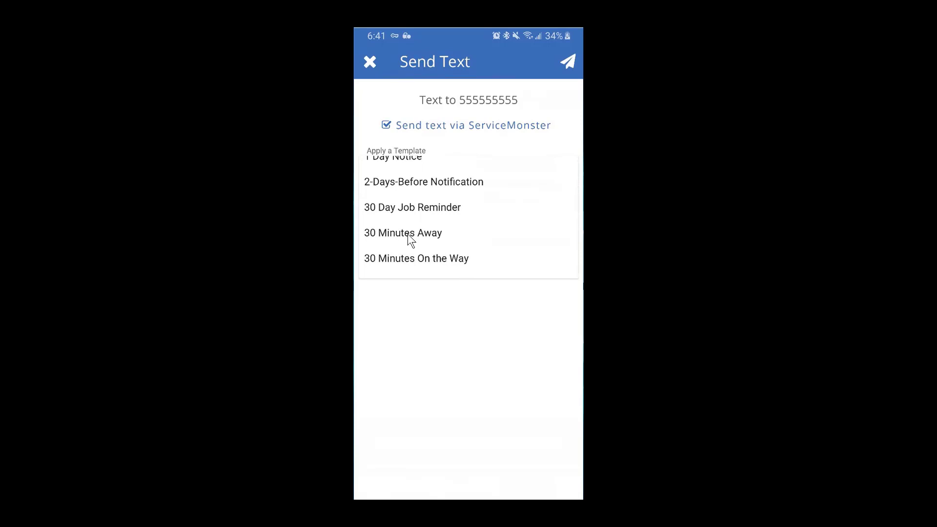
left_click(419, 235)
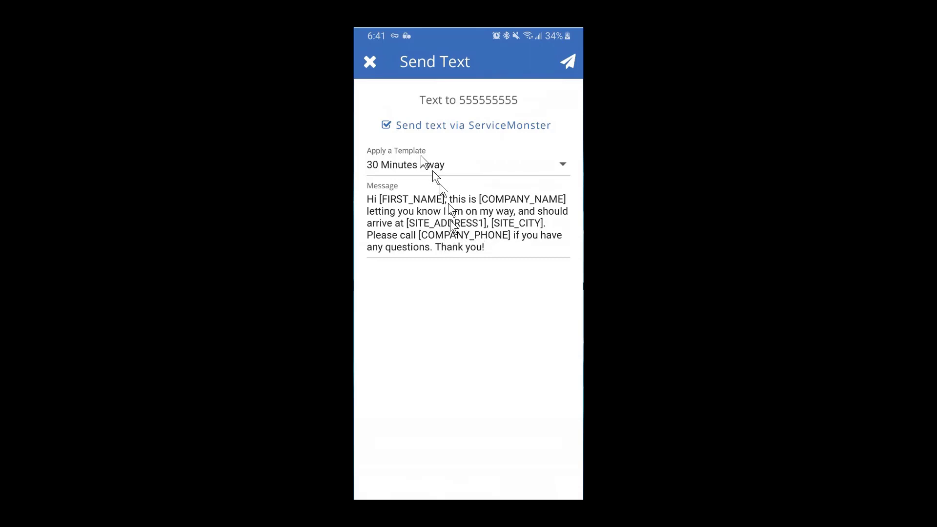
left_click(385, 125)
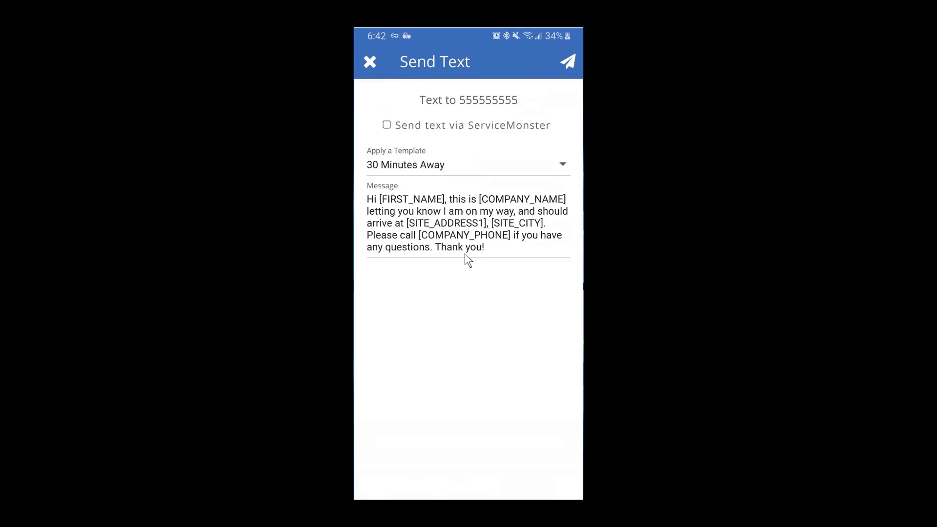
left_click(388, 126)
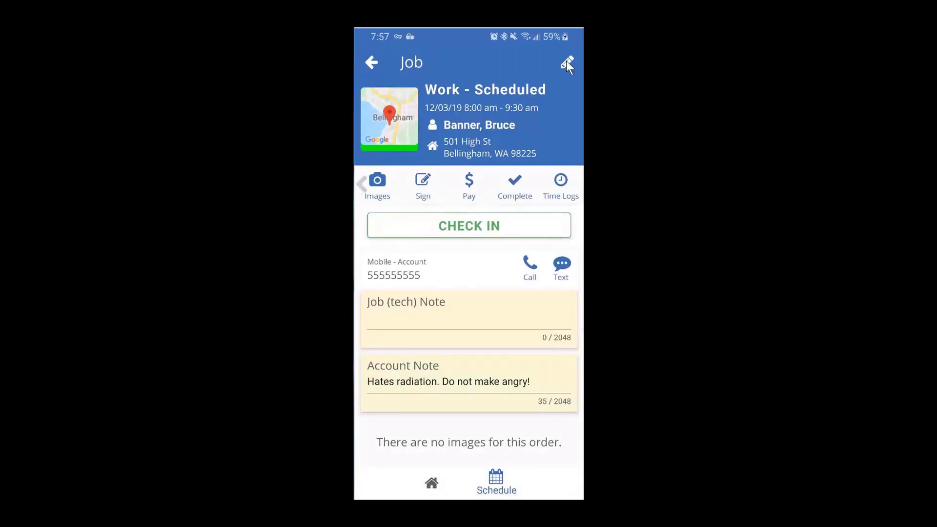
Check in to the 8:00 AM job and open its attached work order
left_click(471, 224)
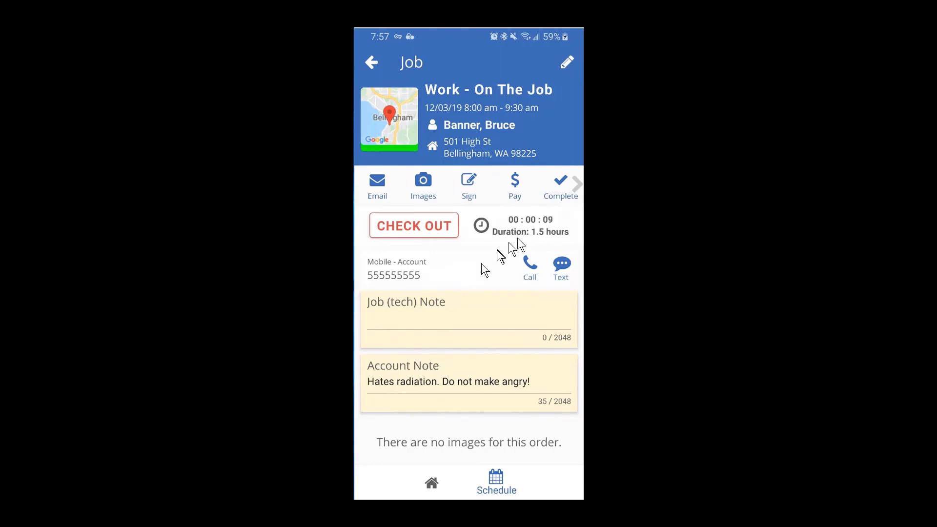
left_click_drag(478, 219, 476, 168)
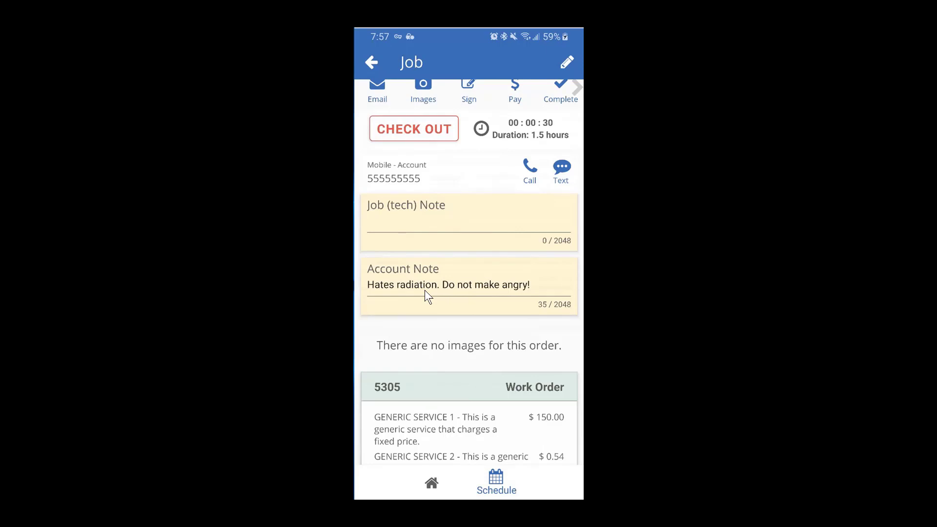
left_click_drag(481, 316, 484, 255)
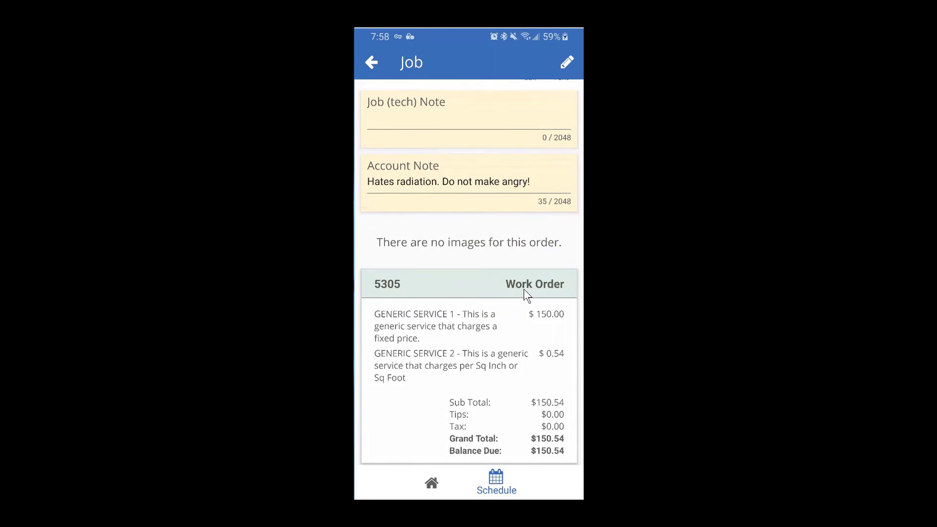
left_click(439, 287)
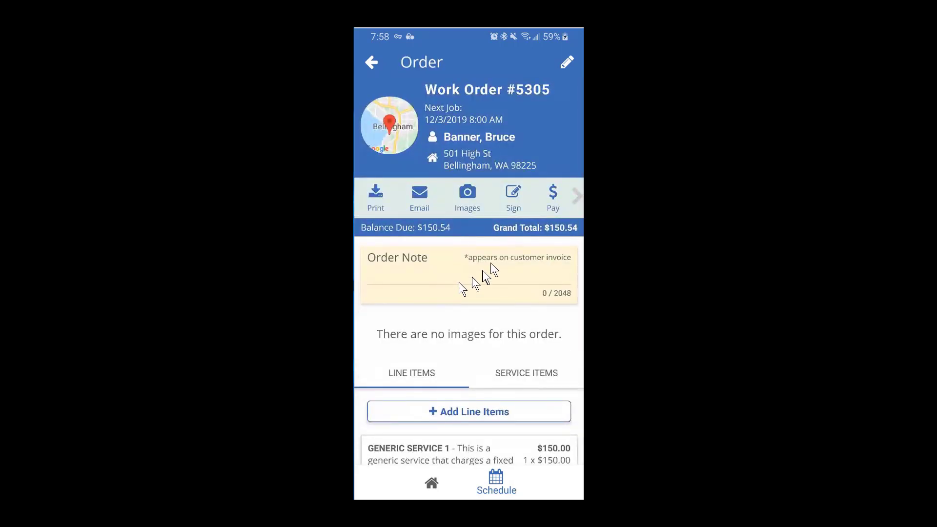
Edit the order, keeping the type as Work Order, with a 15 percent discount and the IN STATE TAX: 7.75% rate
left_click(568, 62)
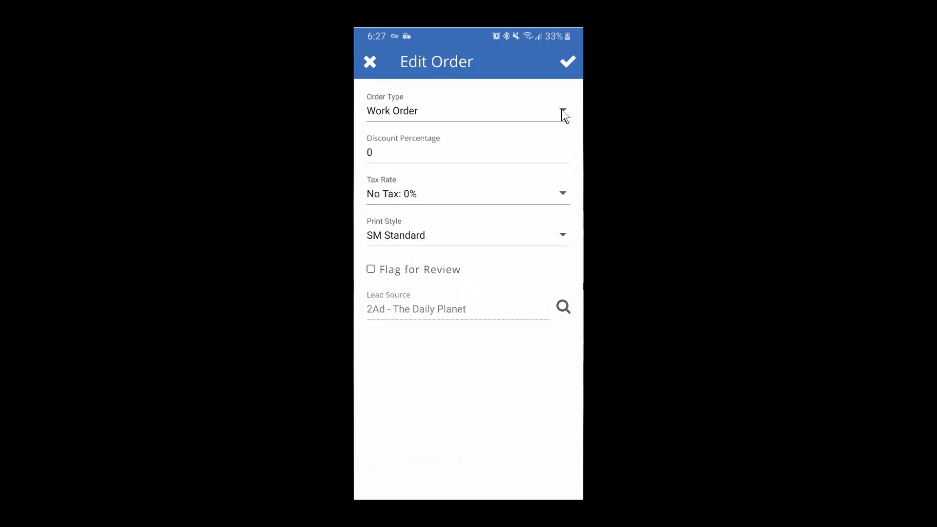
left_click(561, 110)
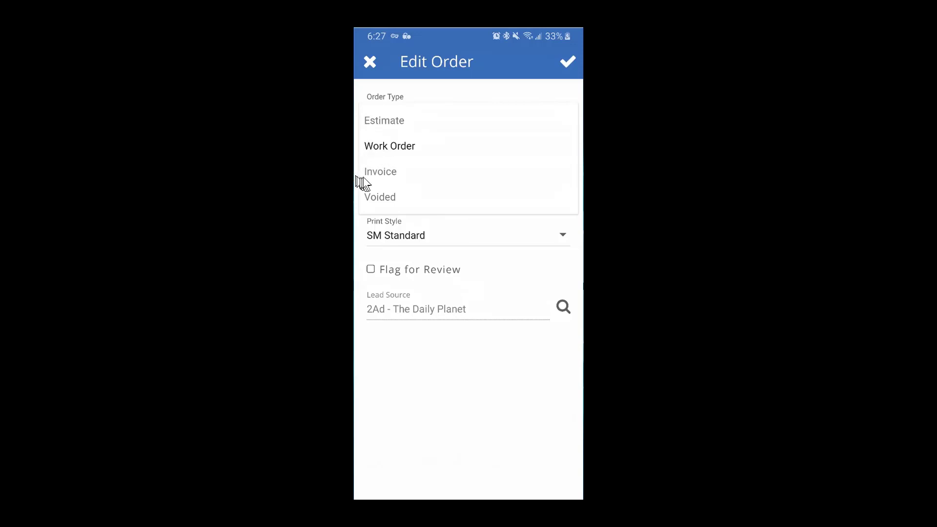
left_click(390, 148)
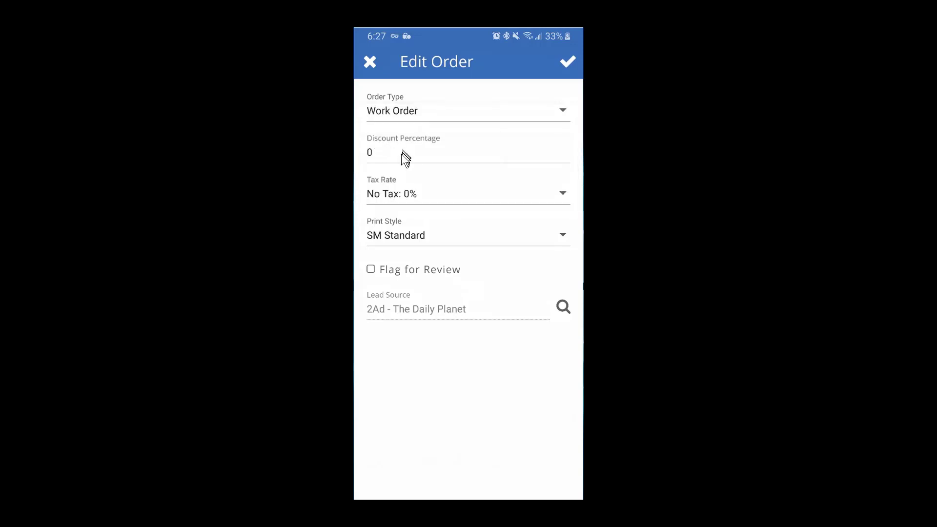
left_click(384, 157)
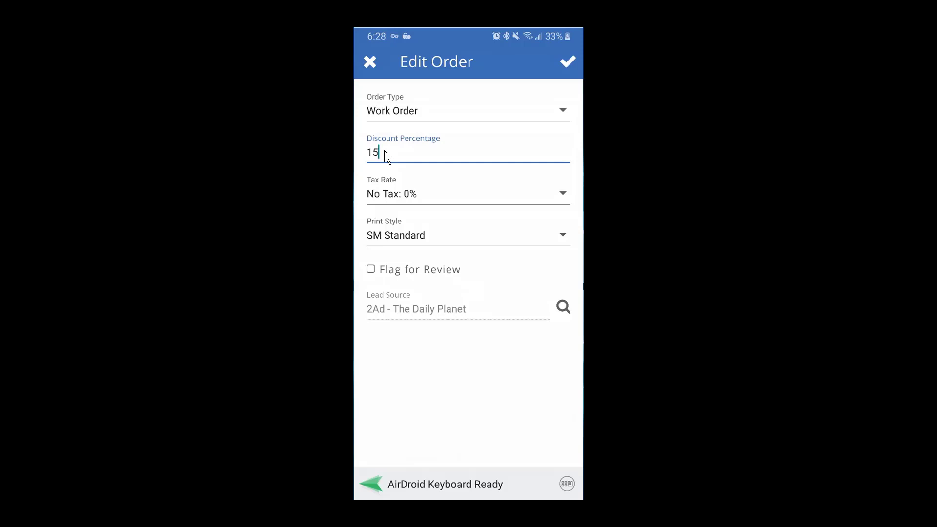
left_click(390, 194)
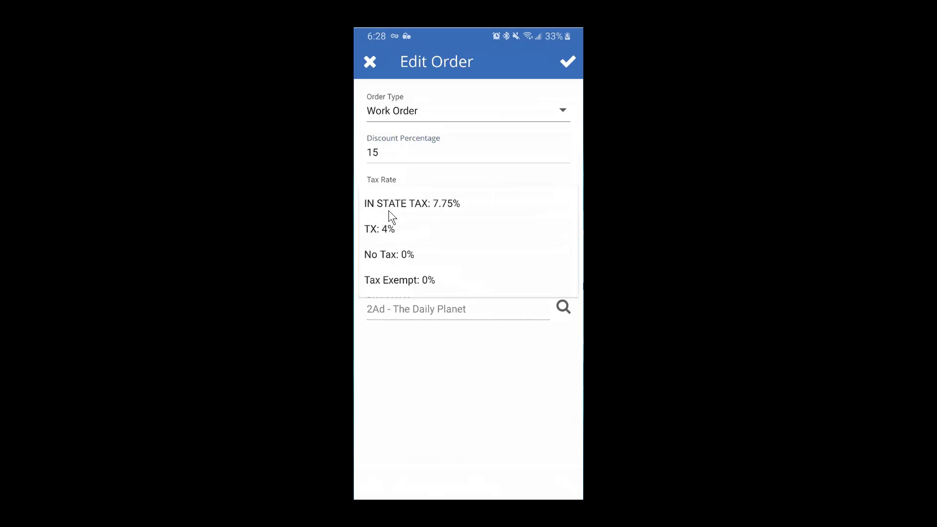
left_click(395, 207)
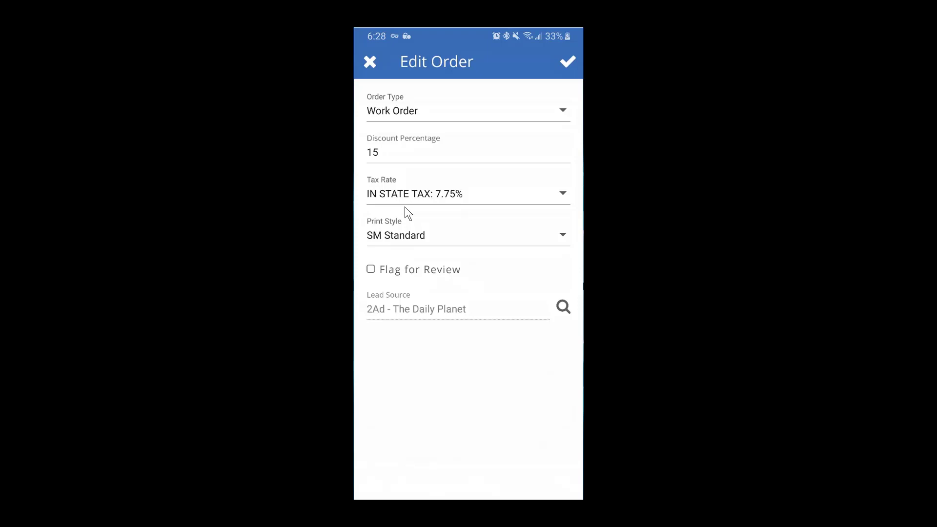
Flag the order for review
left_click(373, 268)
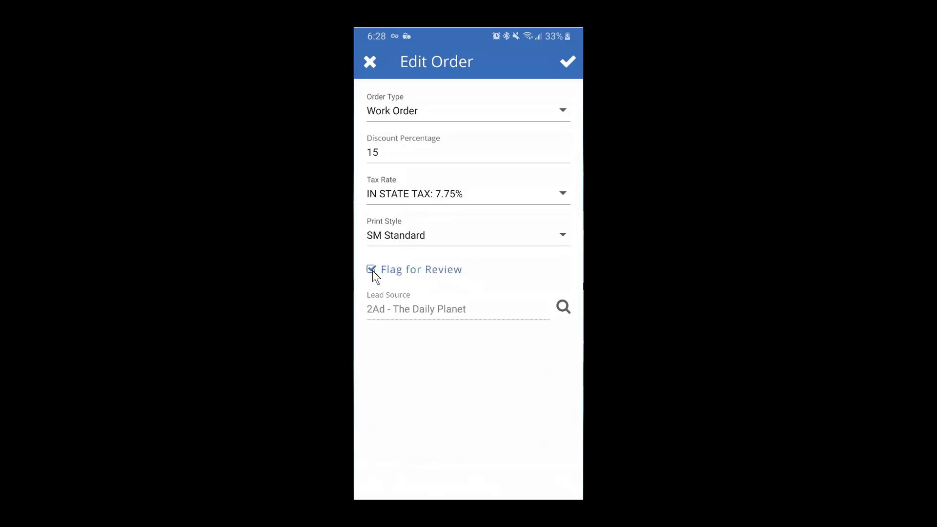
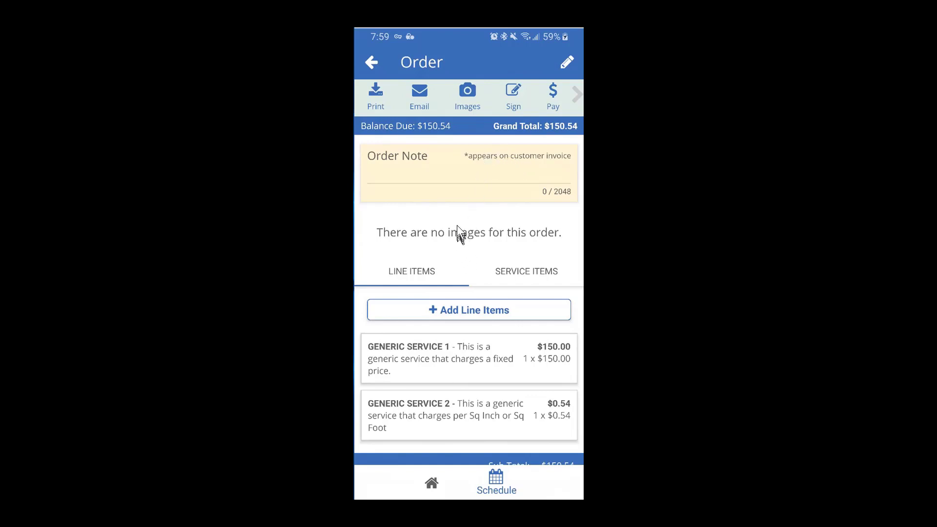
Start a new service item on the order named Driveway with dimensions 12x30
scroll(458, 216, "down", 1)
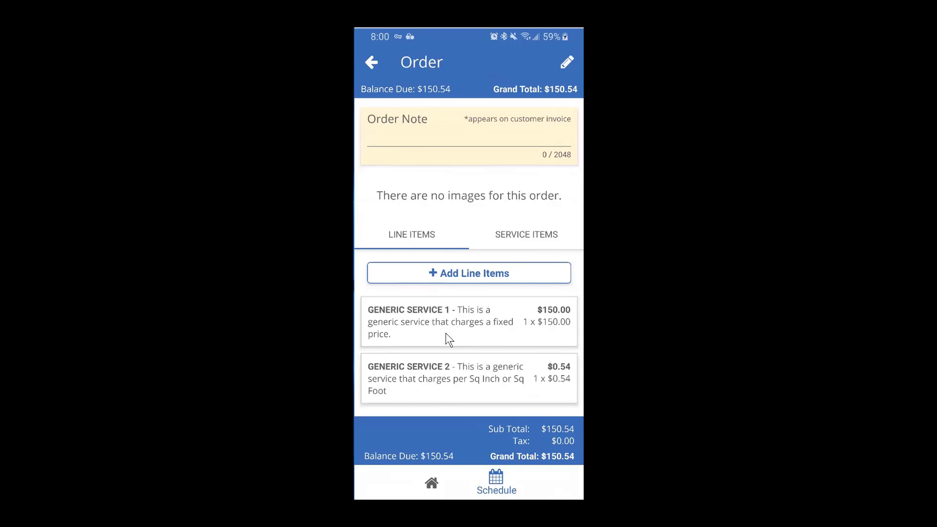
left_click(534, 234)
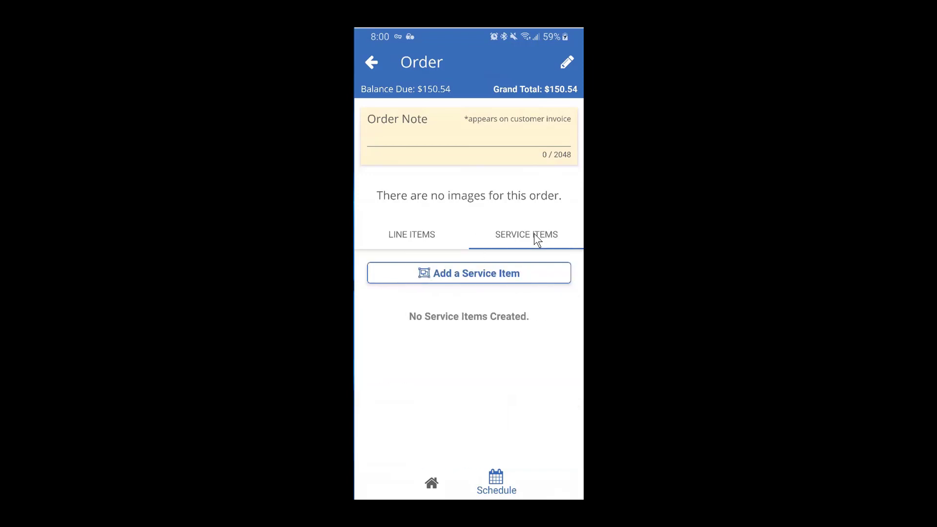
left_click(465, 274)
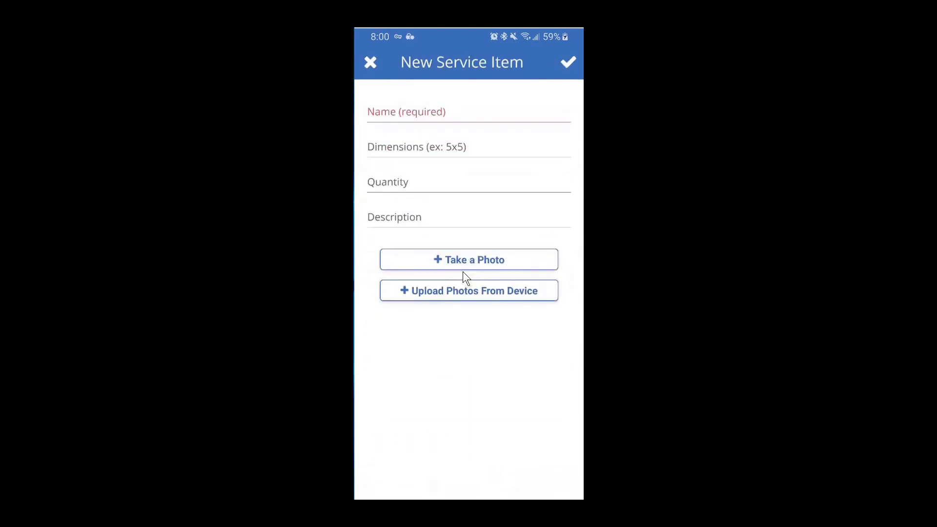
left_click(389, 110)
type("Dri")
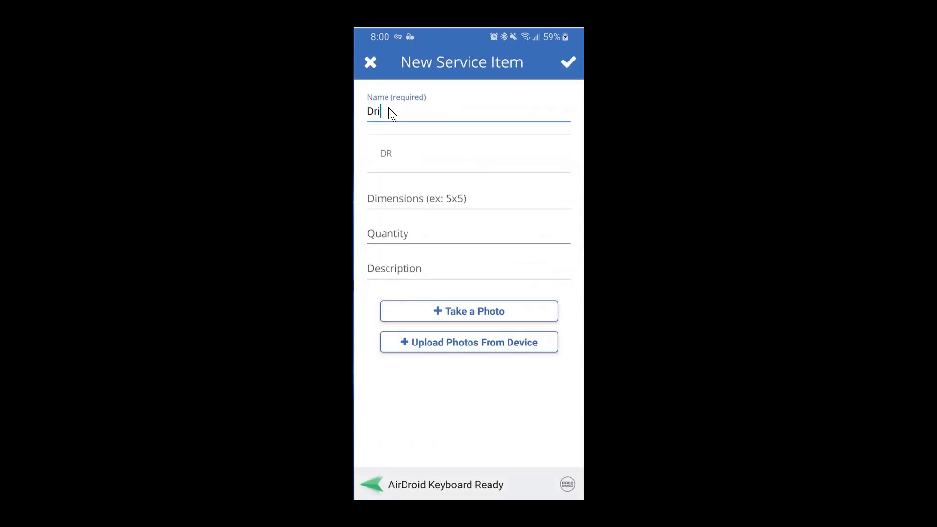
type("veway")
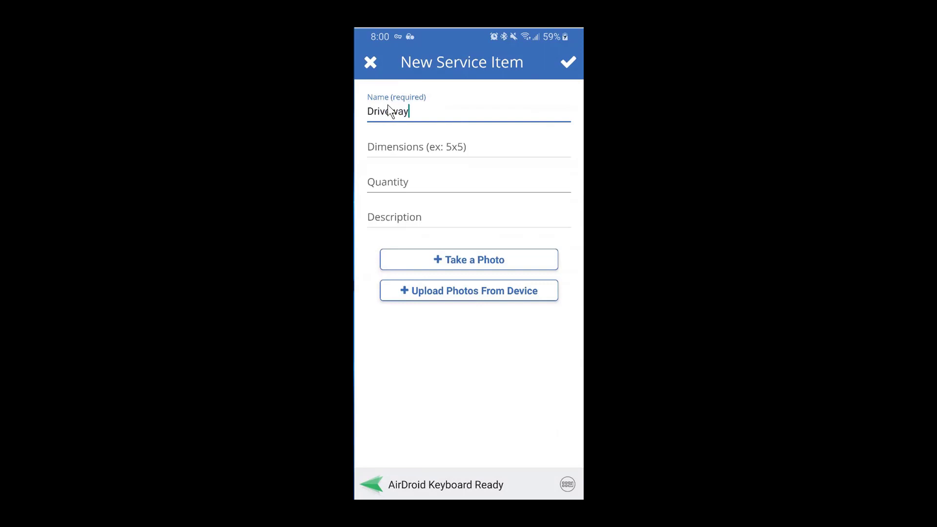
left_click(410, 154)
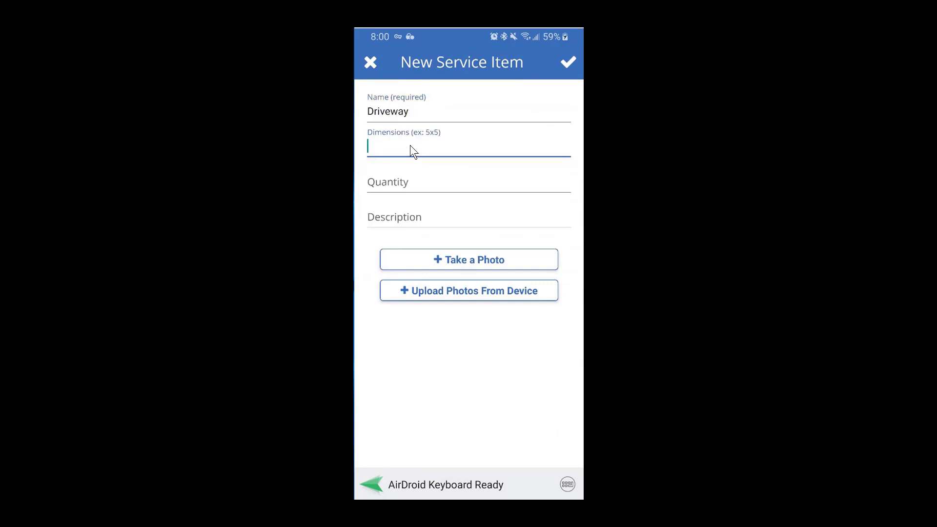
type("12x30")
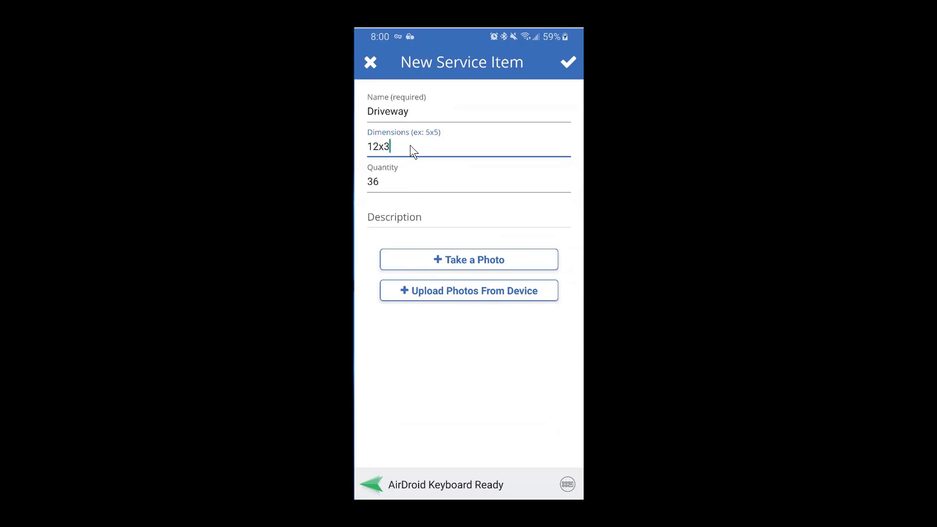
Set the Driveway service item's quantity to 1 and its description to "Notes about this driveway."
left_click(385, 181)
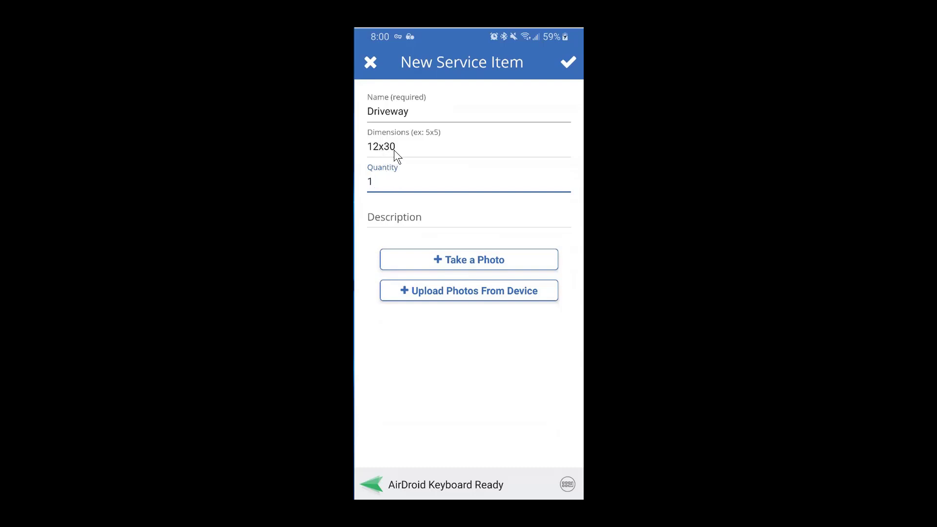
left_click(386, 221)
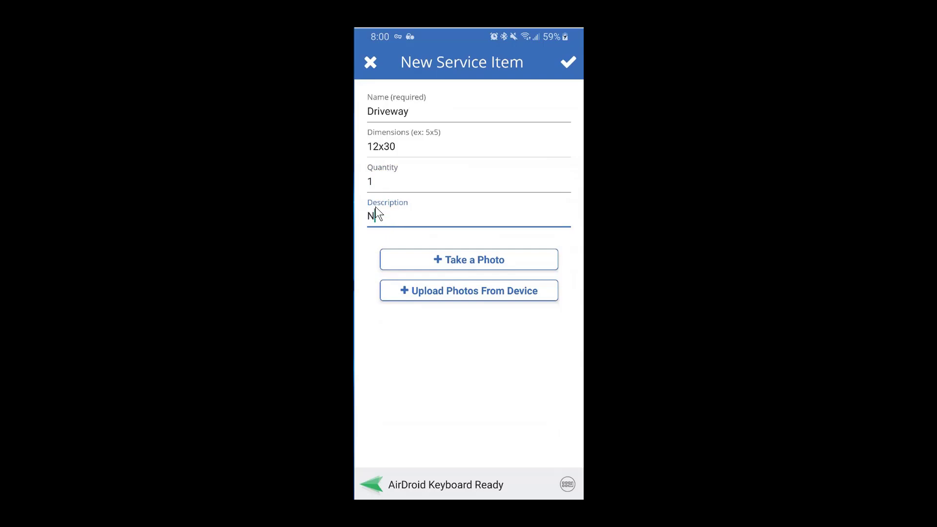
type("Notes about this driveway")
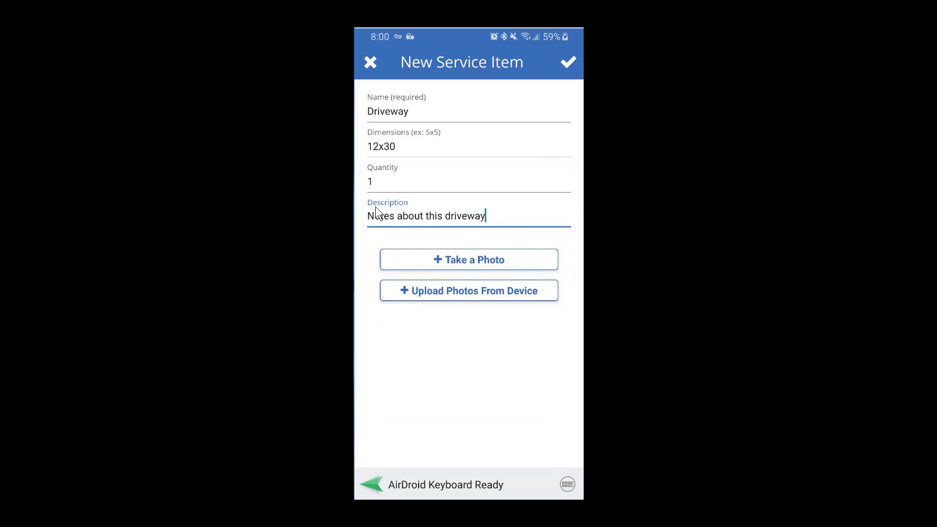
type(".")
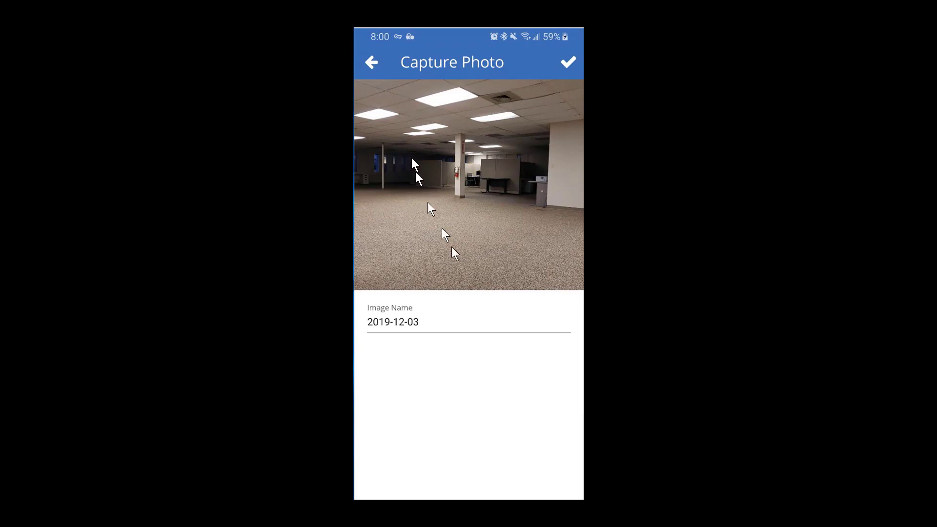
Name the captured photo "Notes can go here" and save it with the Driveway service item
left_click(412, 309)
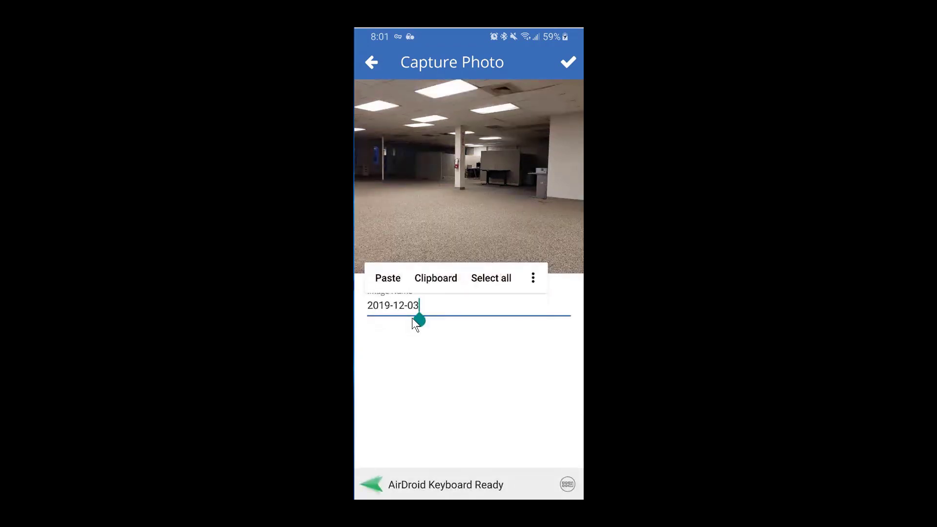
key("BackSpace")
key("BackSpace")
key("BackSpace")
key("BackSpace")
key("BackSpace")
key("BackSpace")
key("BackSpace")
key("BackSpace")
key("BackSpace")
key("BackSpace")
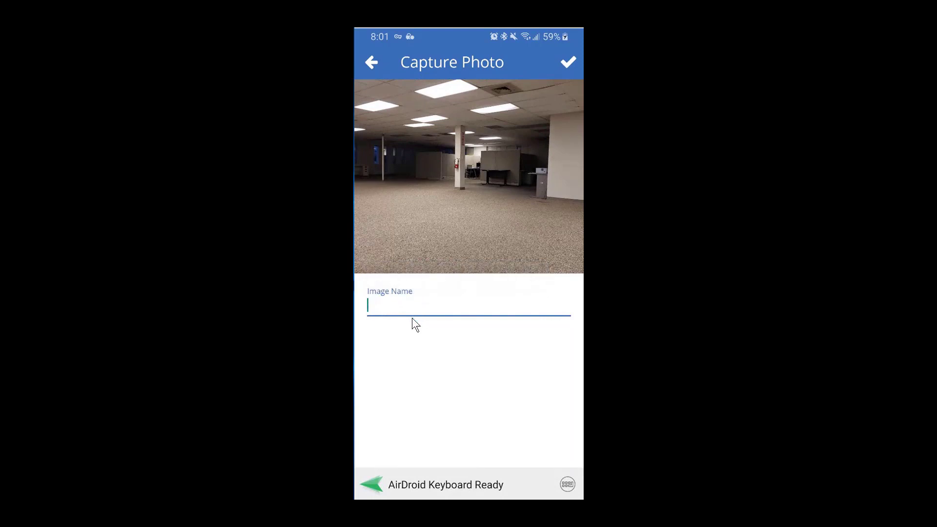
type("Notes can go here")
left_click(566, 63)
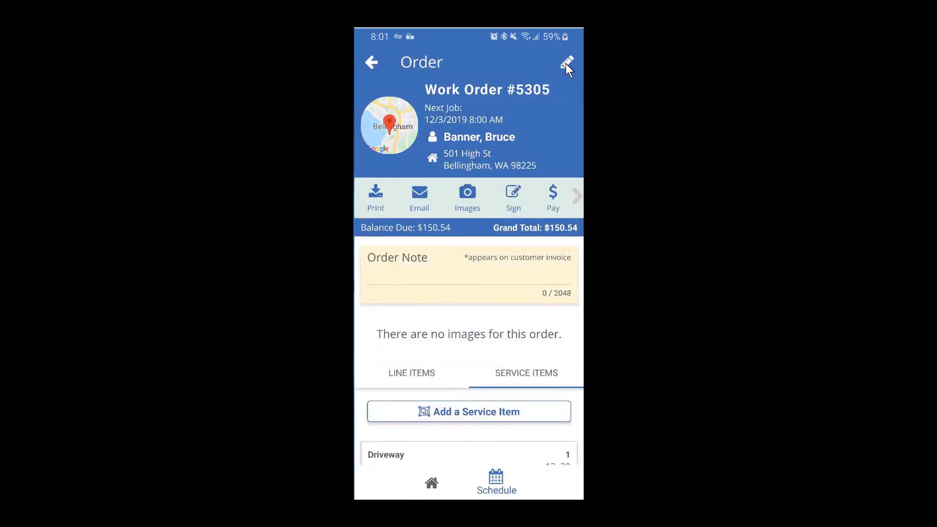
Apply the Driveway service item to the GENERIC SERVICE 1 line item, using it for both description and quantity
left_click(434, 348)
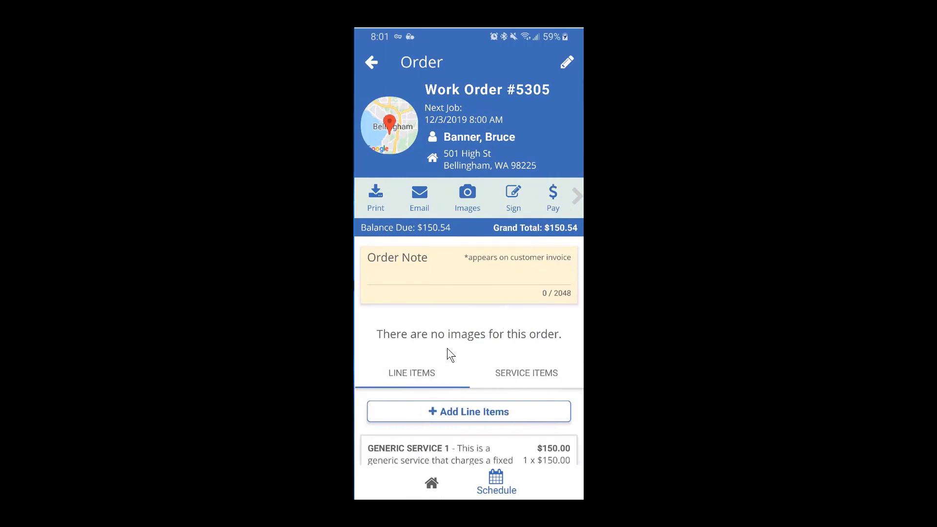
scroll(467, 222, "down", 3)
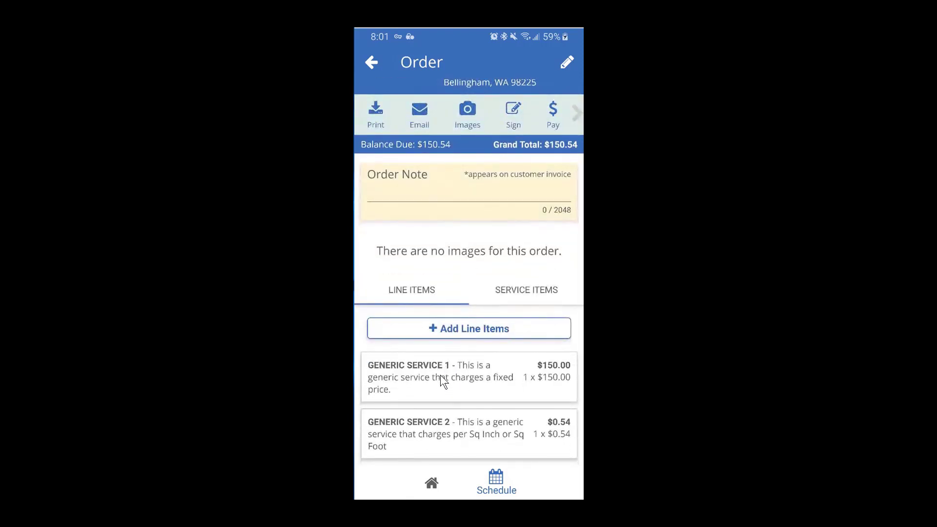
left_click(440, 375)
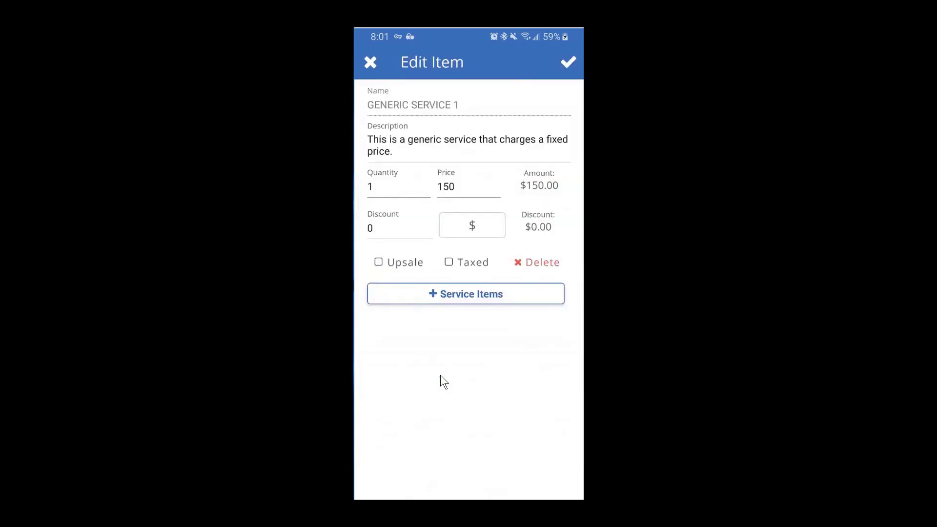
left_click(444, 295)
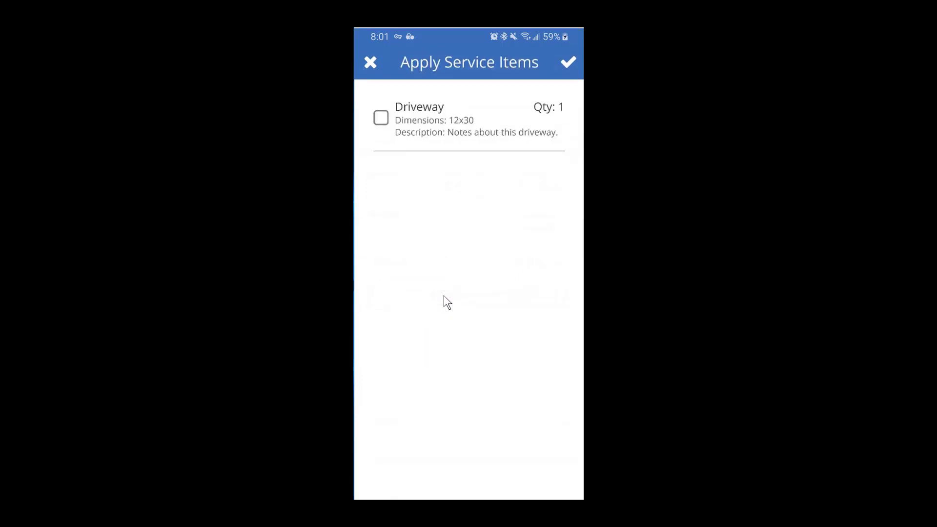
left_click(381, 119)
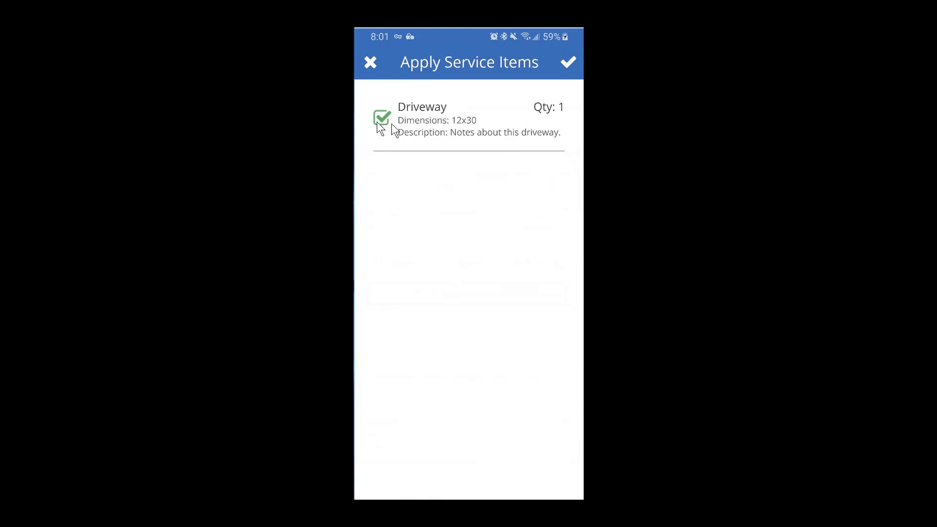
left_click(567, 62)
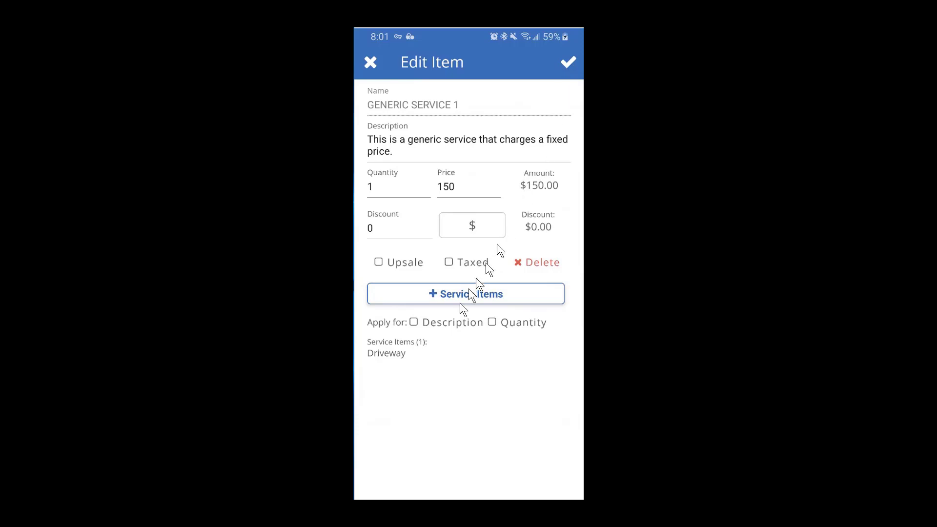
left_click(414, 322)
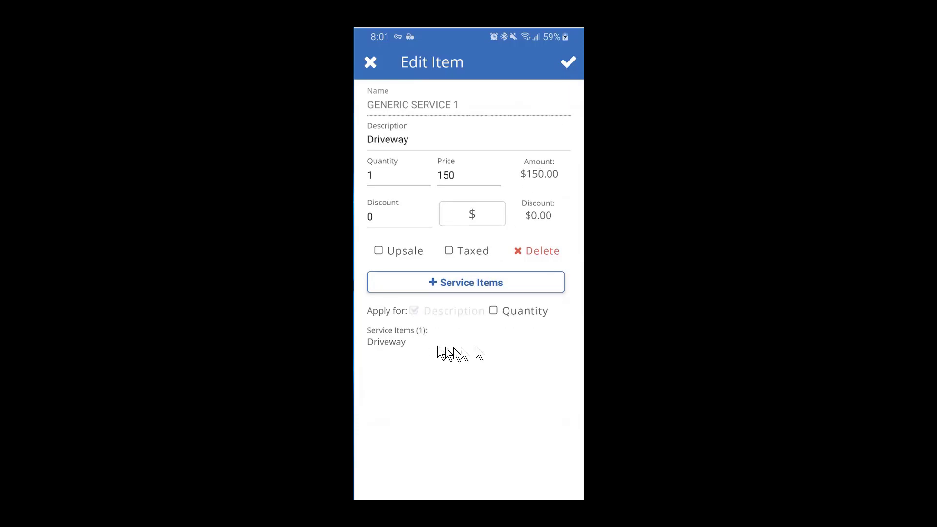
left_click(496, 311)
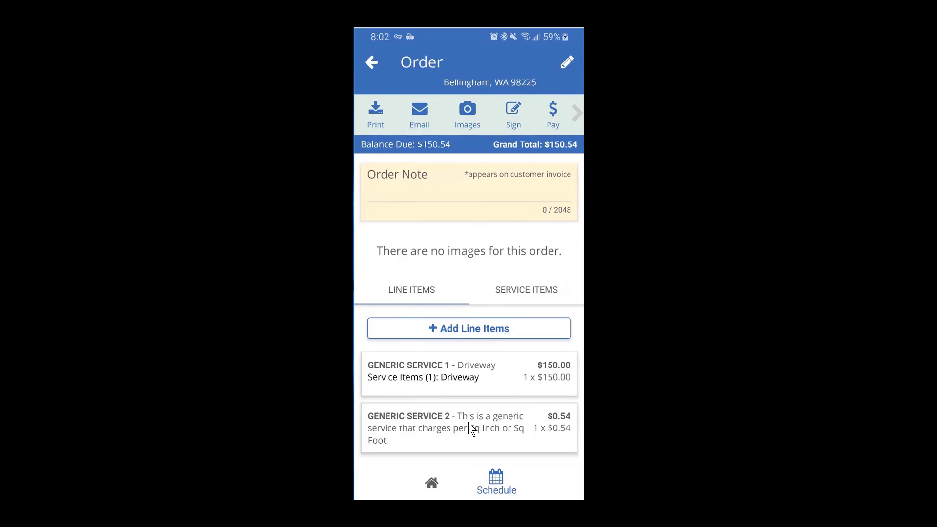
Start another service item on the order named Living Room with dimensions 12x25
left_click(526, 291)
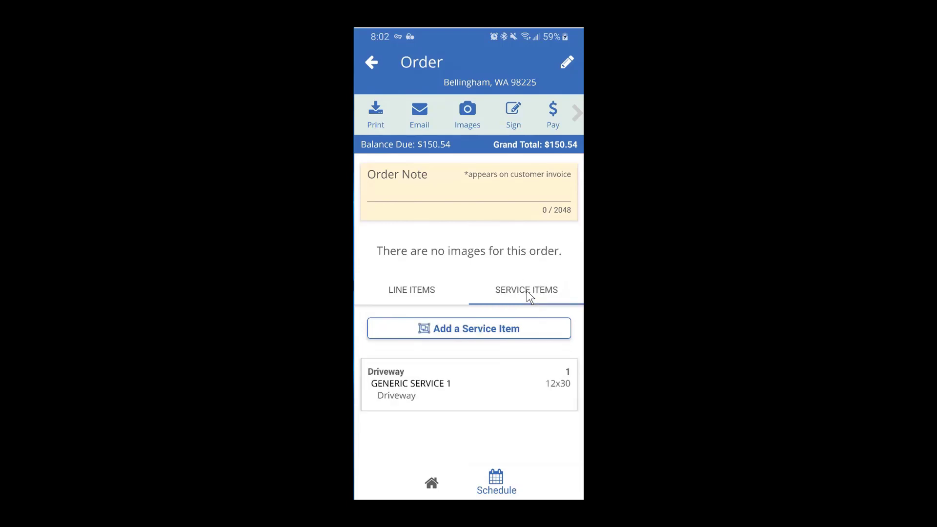
left_click(469, 329)
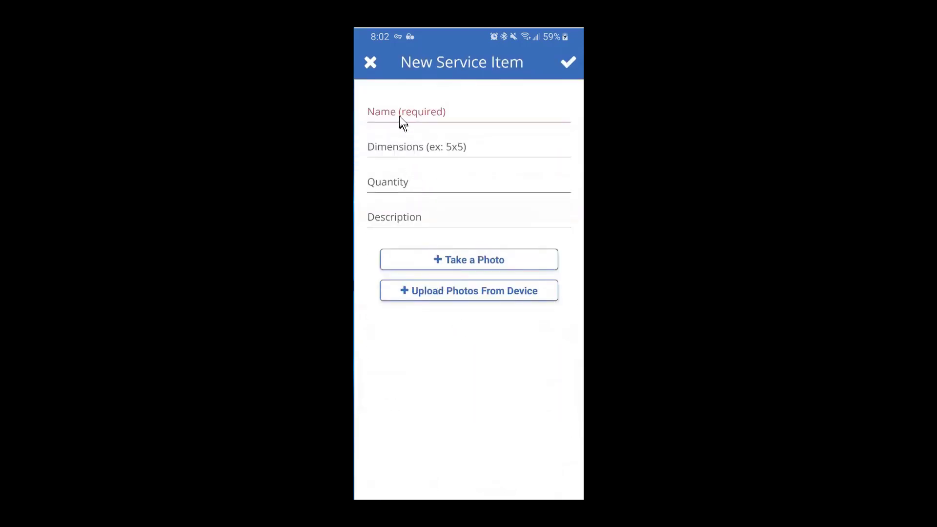
left_click(398, 111)
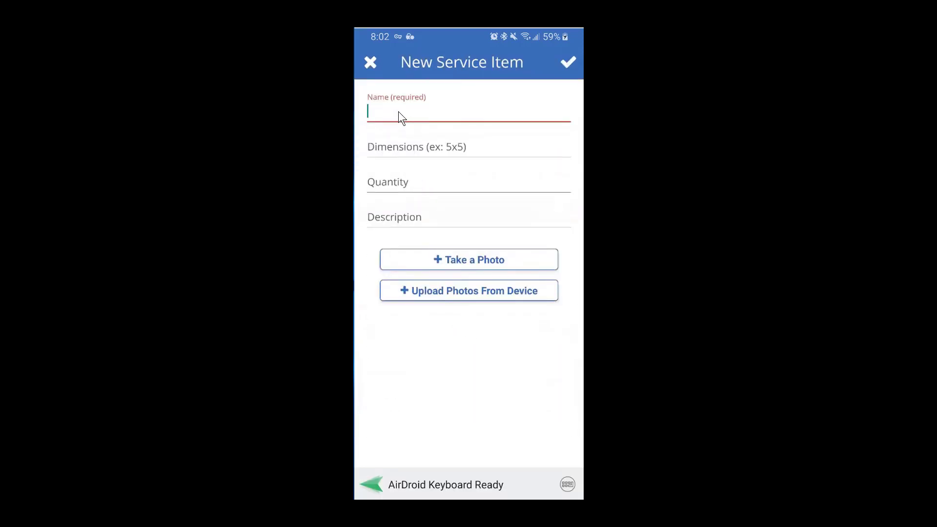
type("Living Room")
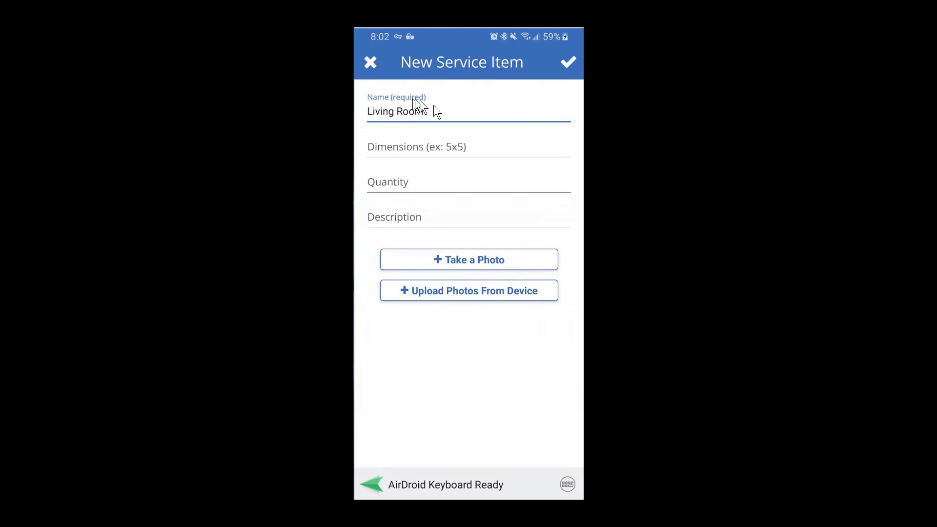
left_click(413, 148)
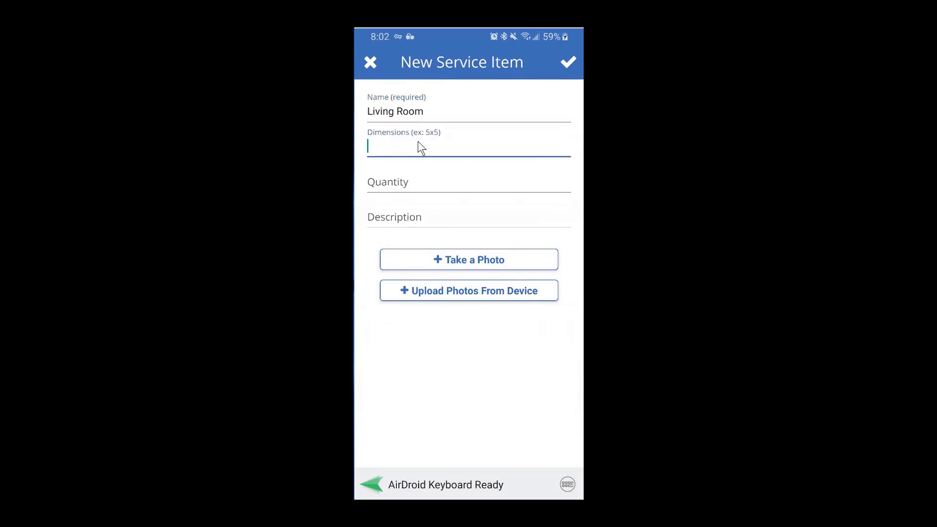
type("12x25")
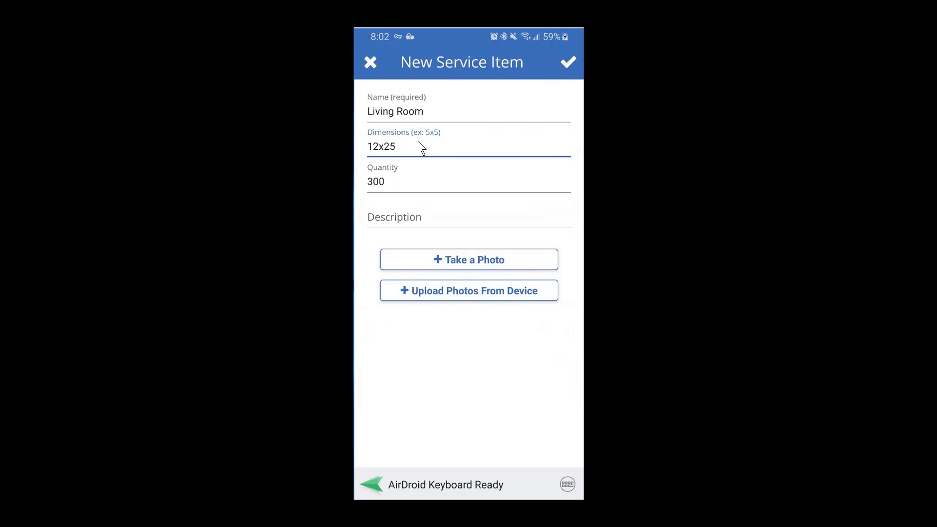
Extend the Living Room service item's dimensions to 12x25-3x6-3x7+3x5, subtracting two areas and adding one
type("-")
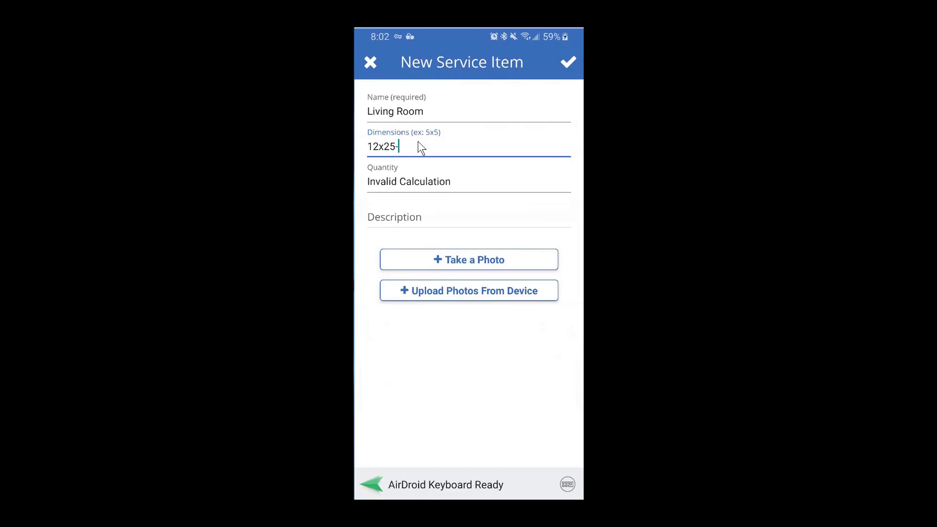
type("3x6")
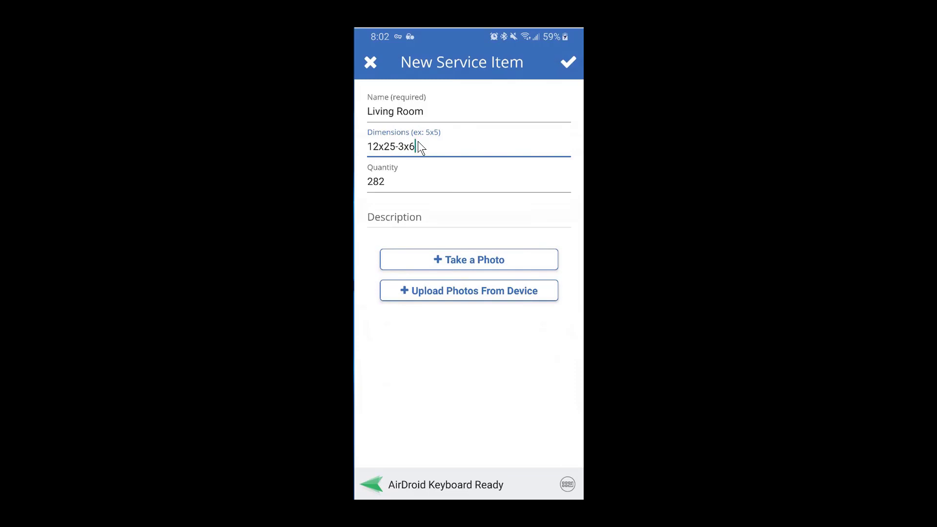
type("-3x")
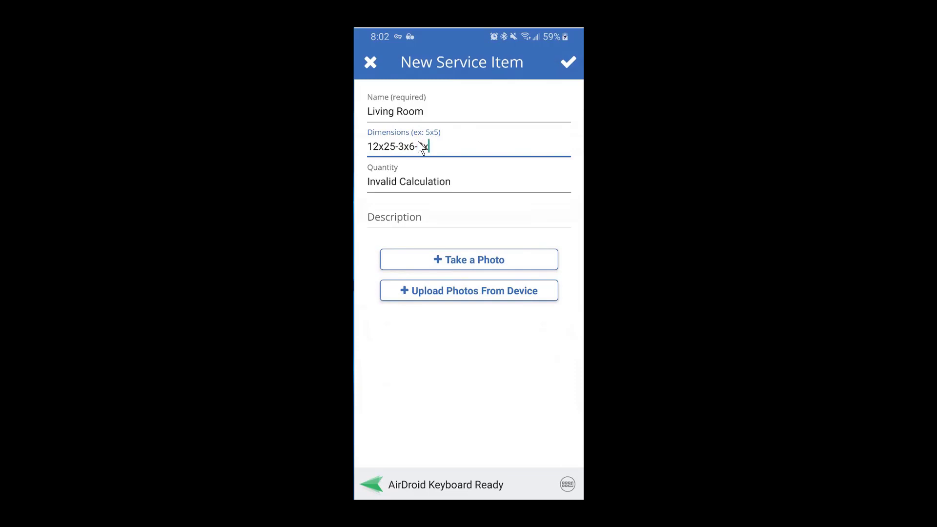
type("7")
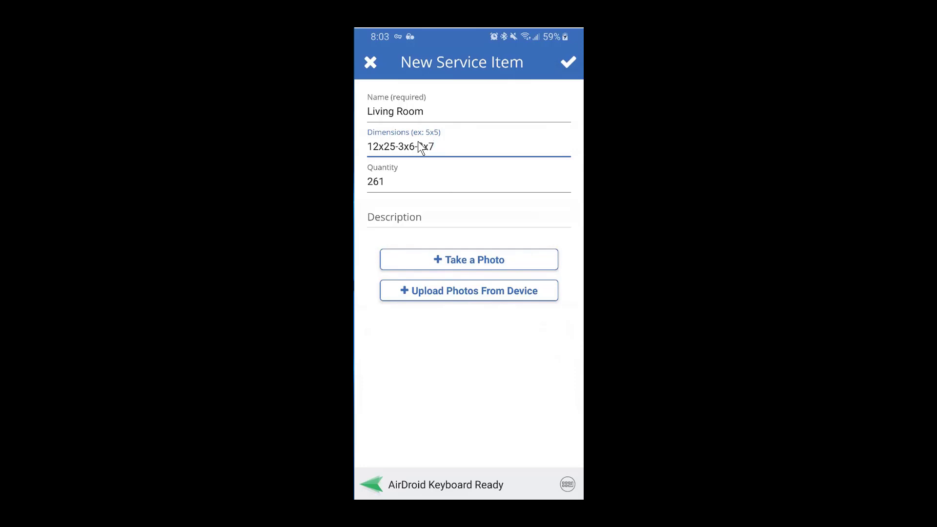
type("+")
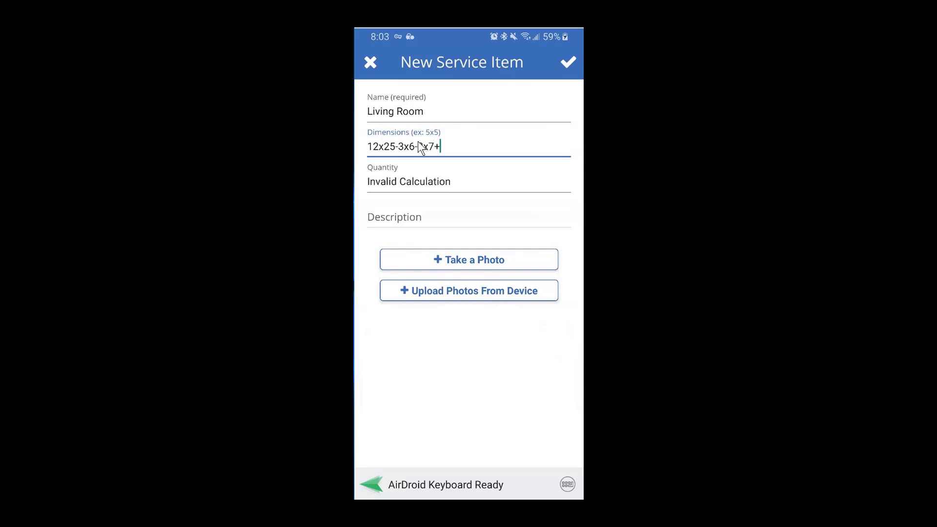
type("3x5")
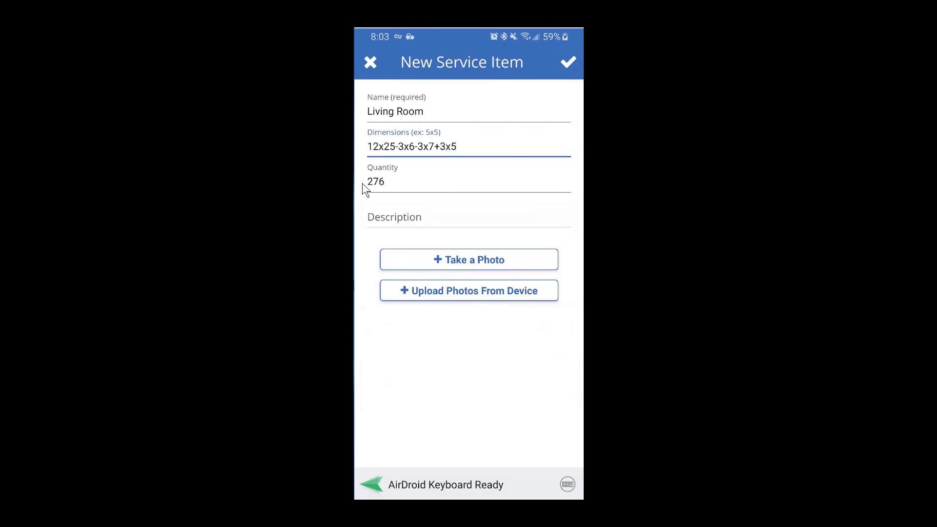
Describe the Living Room service item as "Notes about this room" and save it
left_click(390, 217)
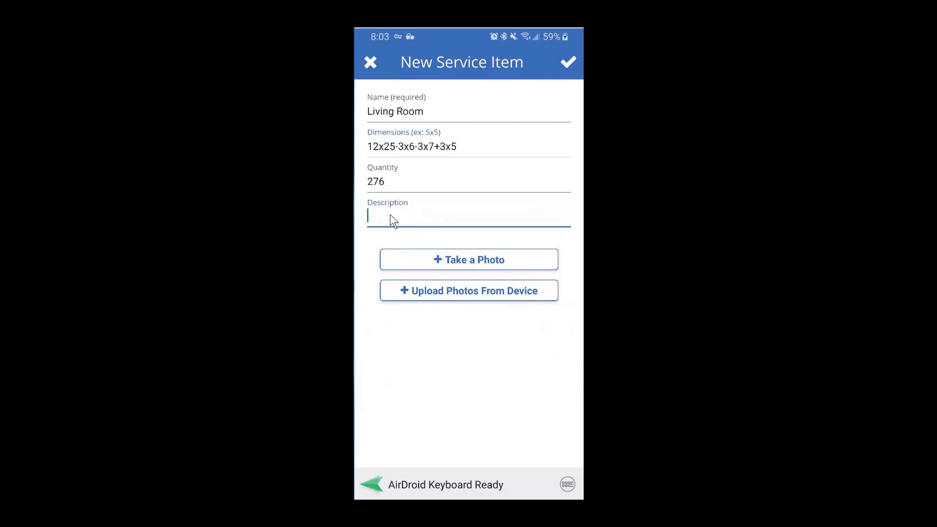
type("Notes about this room")
left_click(568, 62)
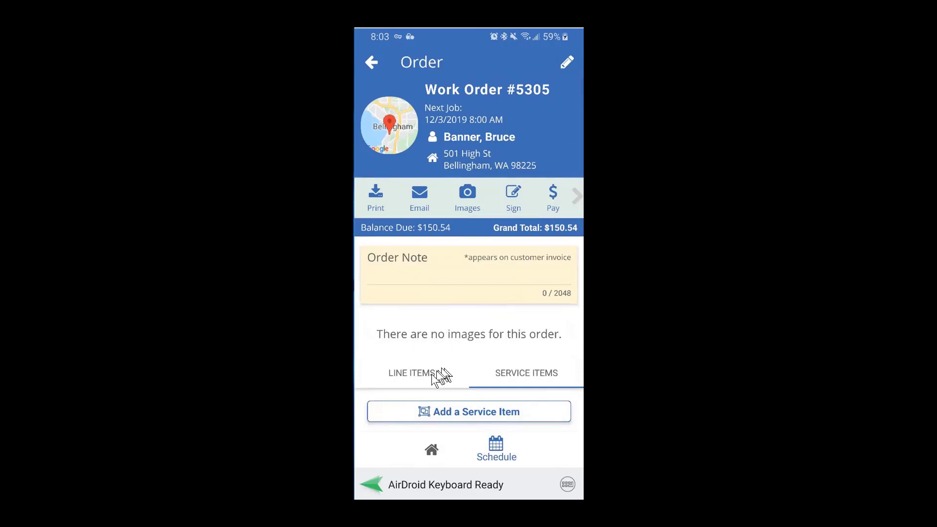
Apply the Living Room service item to the GENERIC SERVICE 2 line item, using it for both description and quantity
left_click(426, 376)
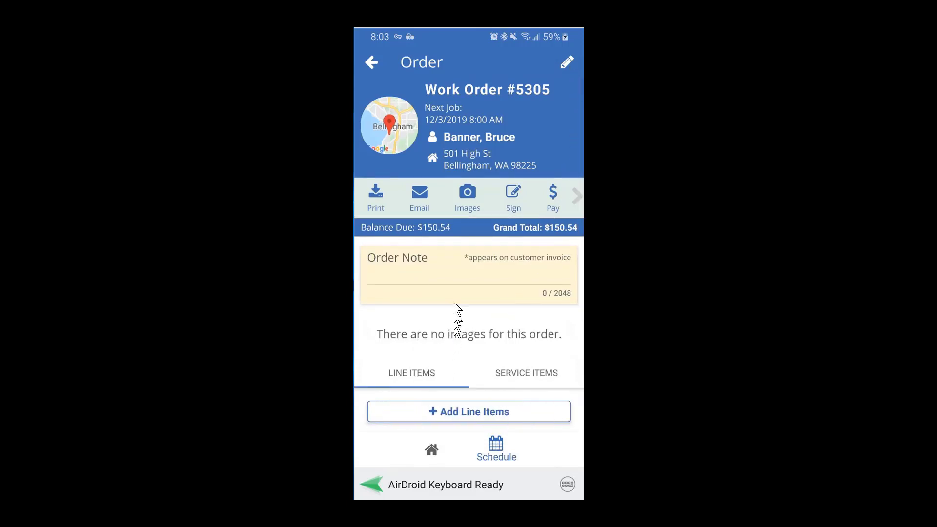
left_click_drag(453, 198, 452, 98)
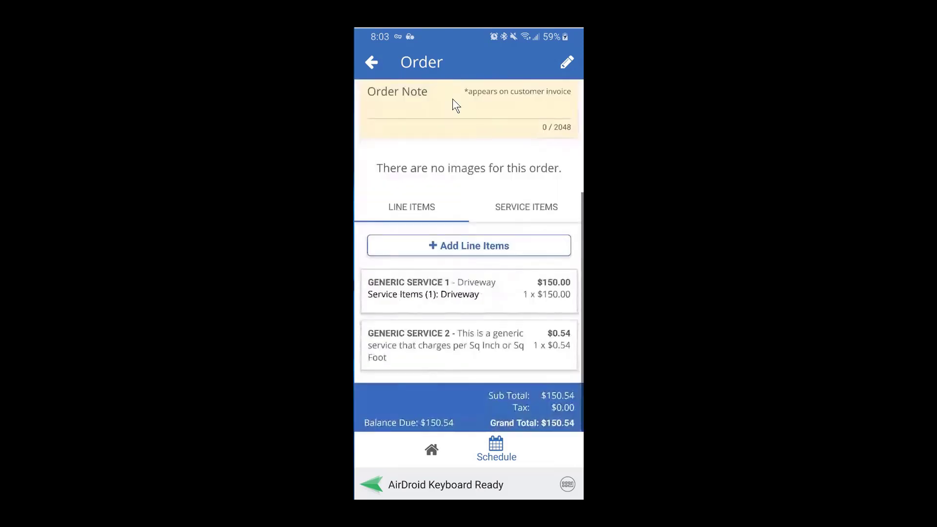
left_click(446, 342)
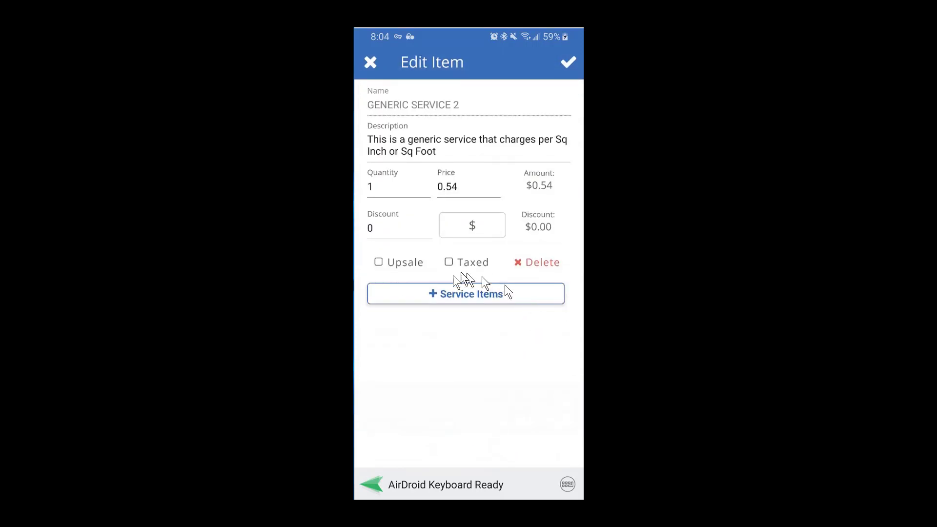
left_click(458, 296)
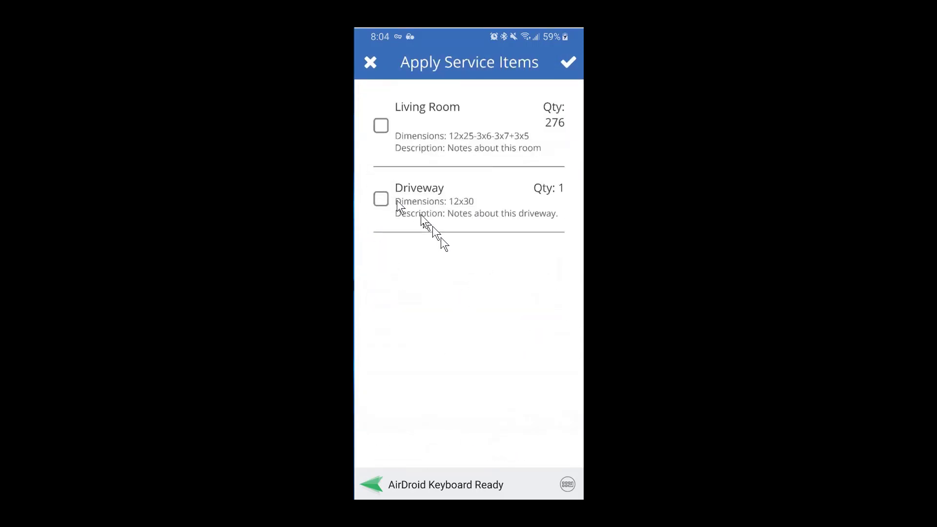
left_click(381, 125)
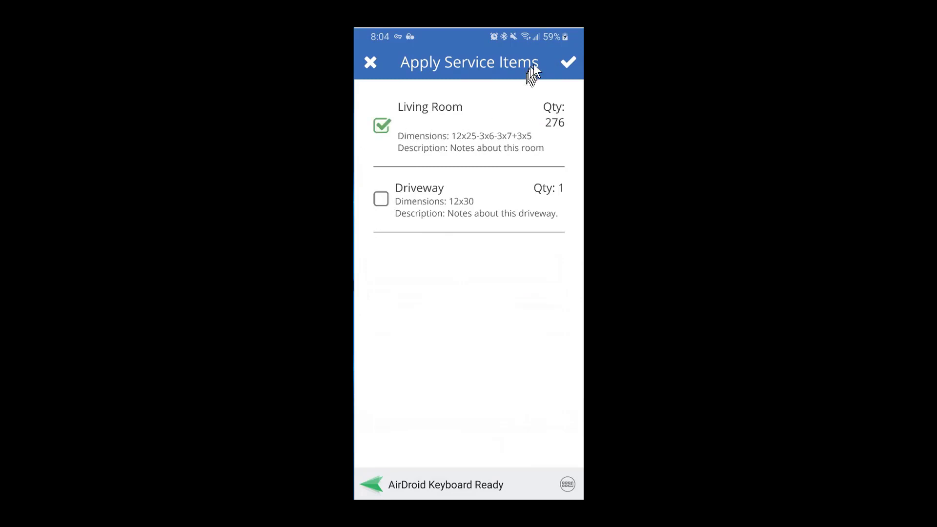
left_click(568, 61)
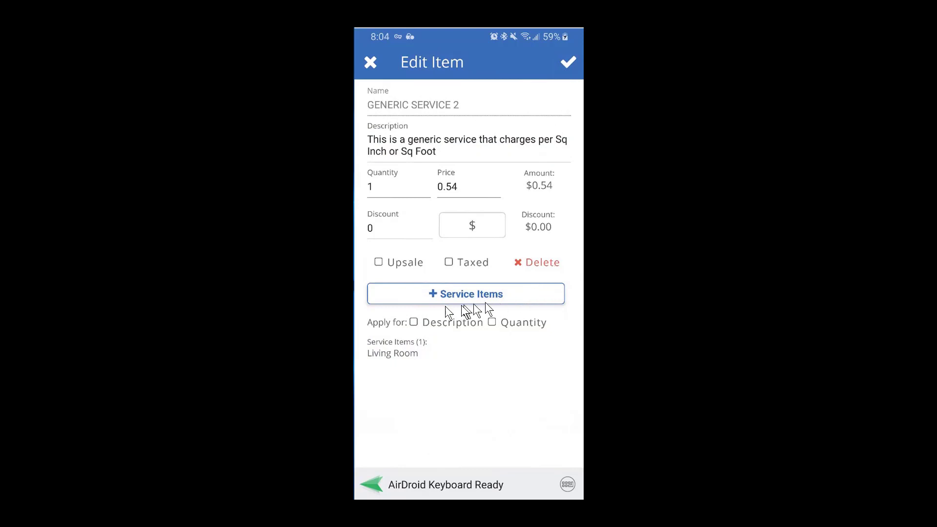
left_click(413, 322)
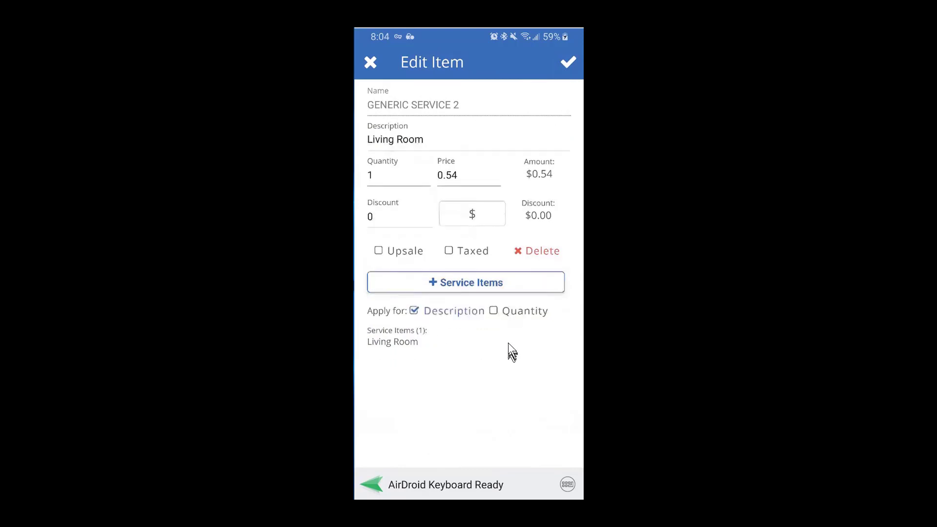
left_click(493, 312)
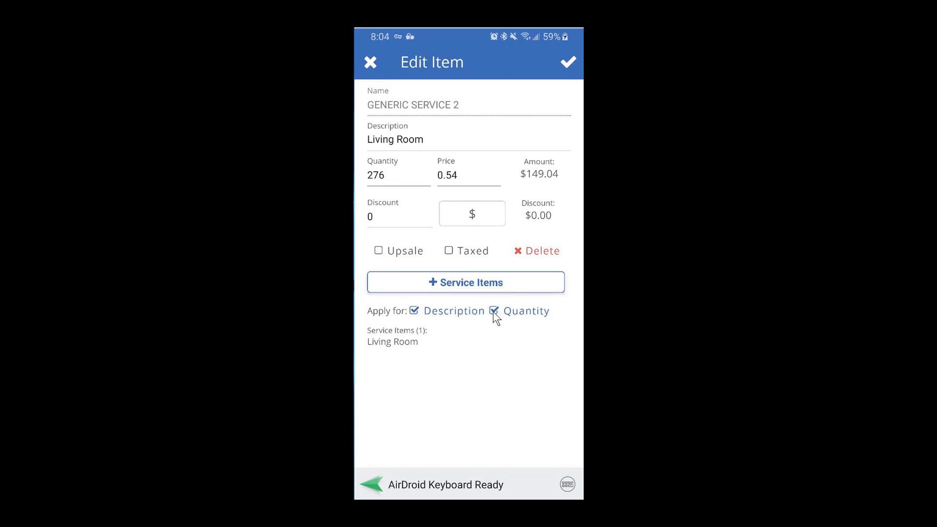
Give the GENERIC SERVICE 2 line item a 20 percent discount and save the line item
left_click(390, 210)
type("20")
left_click(476, 214)
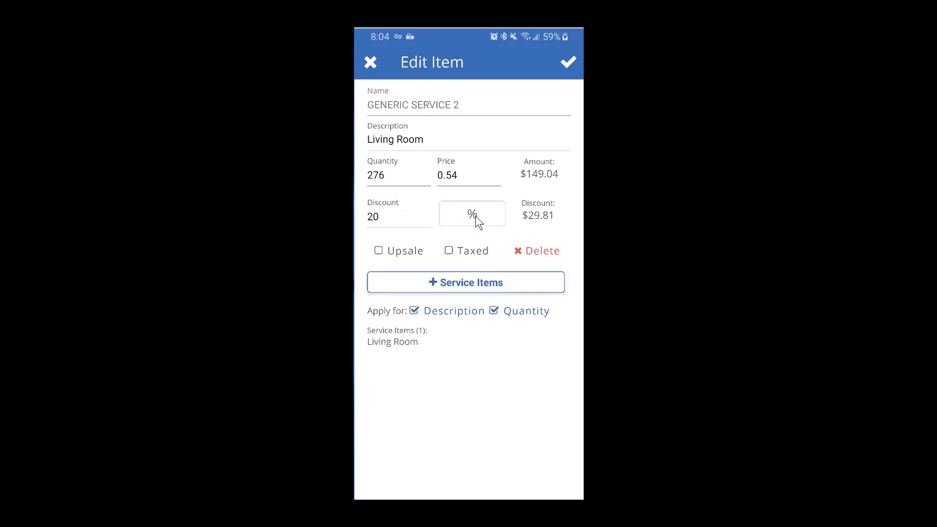
left_click(475, 216)
left_click(476, 216)
left_click(563, 62)
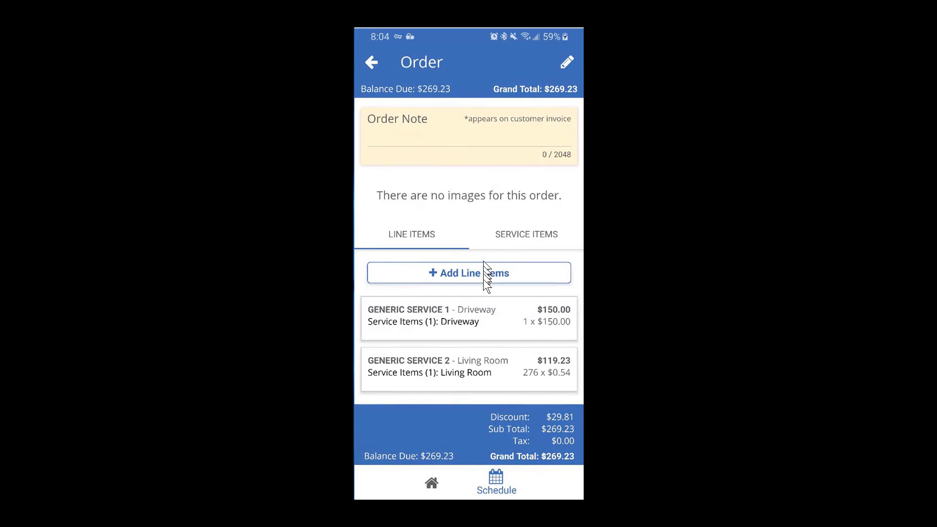
Return from the order to the job, start completing it and open its invoice overview
scroll(480, 338, "up", 3)
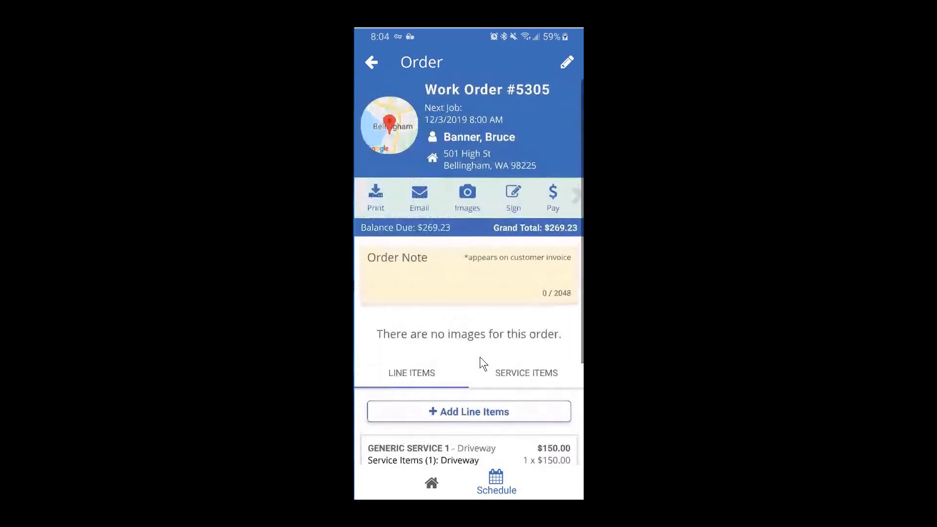
scroll(487, 288, "down", 2)
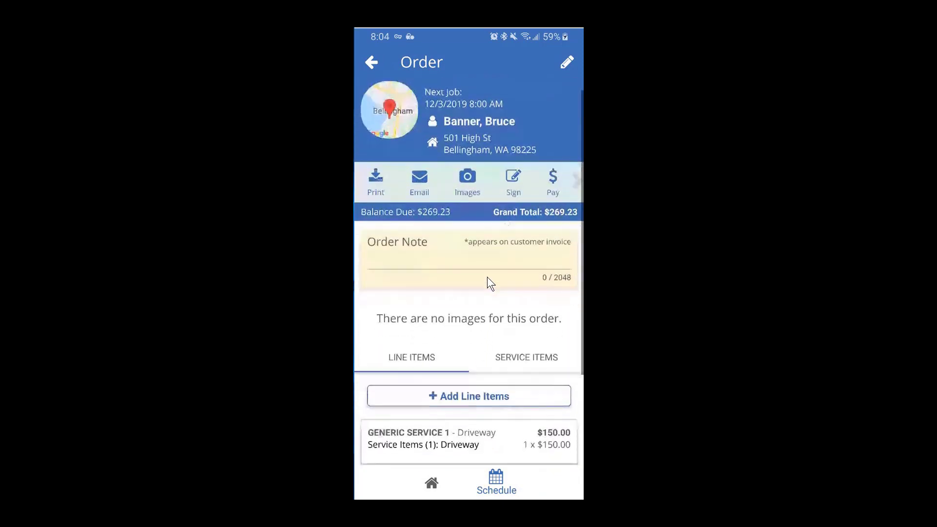
scroll(490, 257, "down", 1)
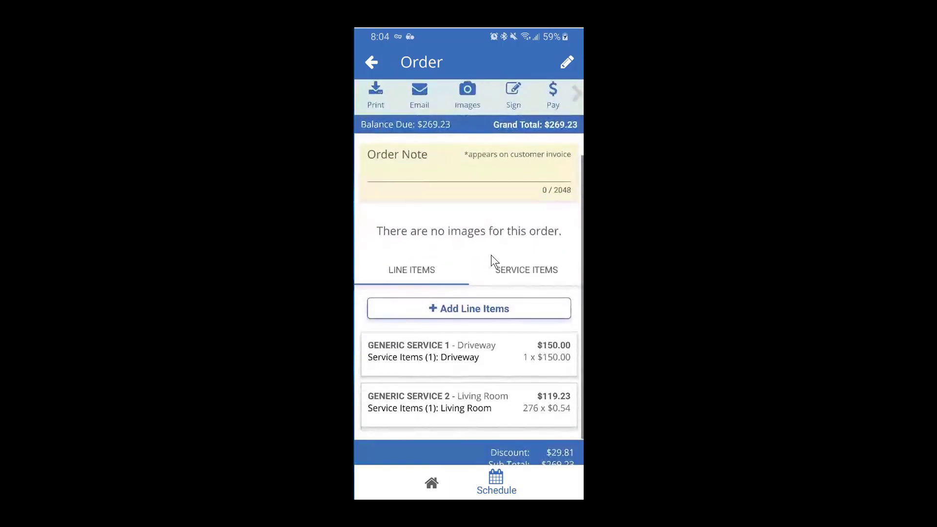
scroll(492, 254, "down", 1)
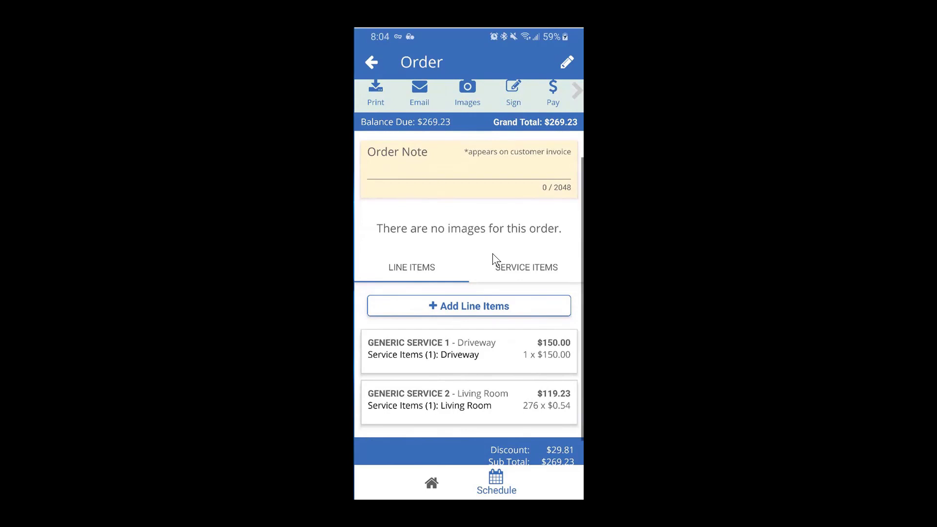
left_click(370, 66)
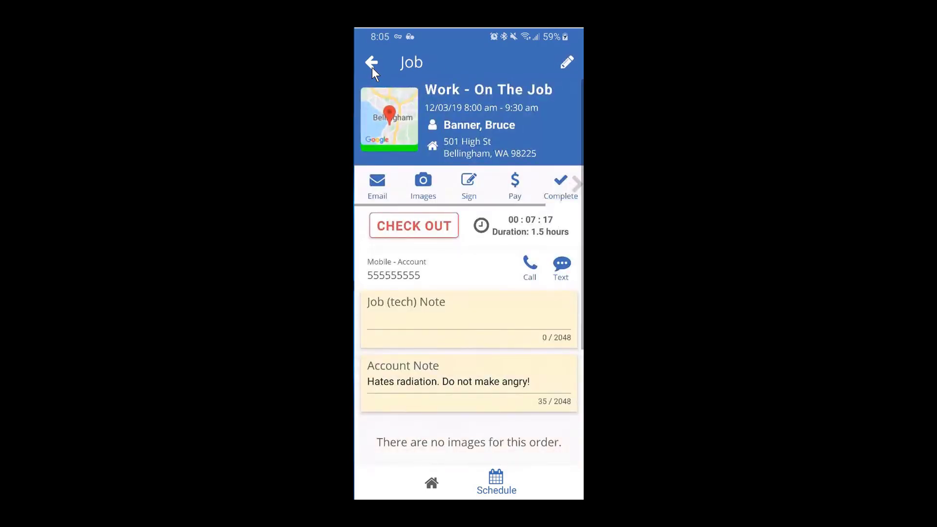
left_click(555, 181)
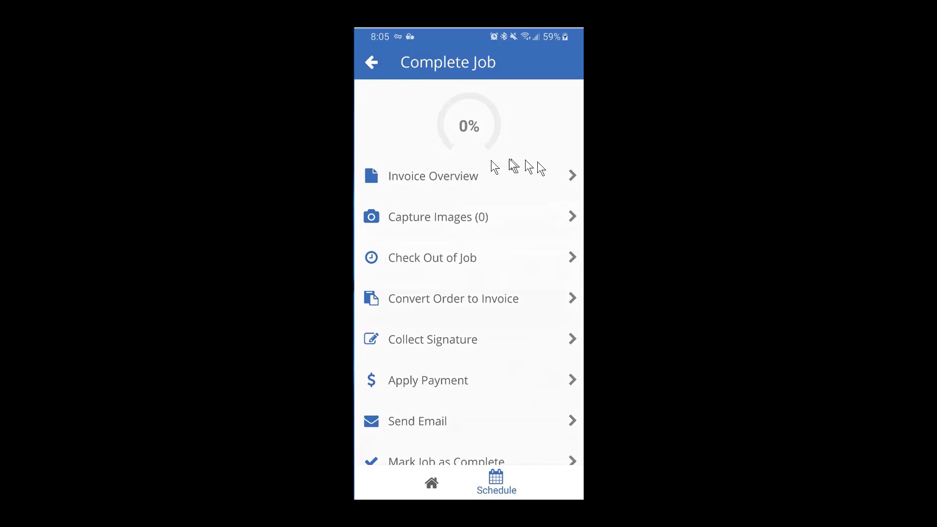
left_click(454, 177)
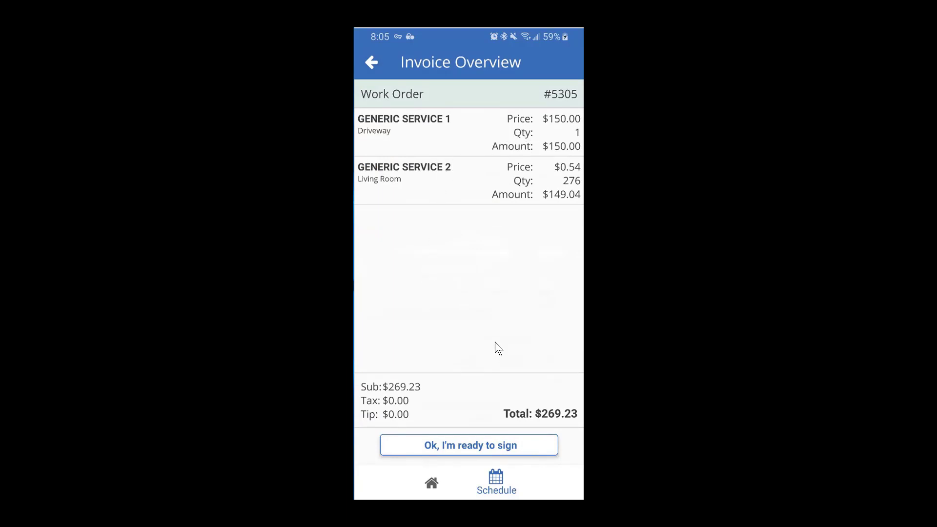
Sign the work order, adjust the signature's placement over the signature line, and upload the signed document
left_click(462, 446)
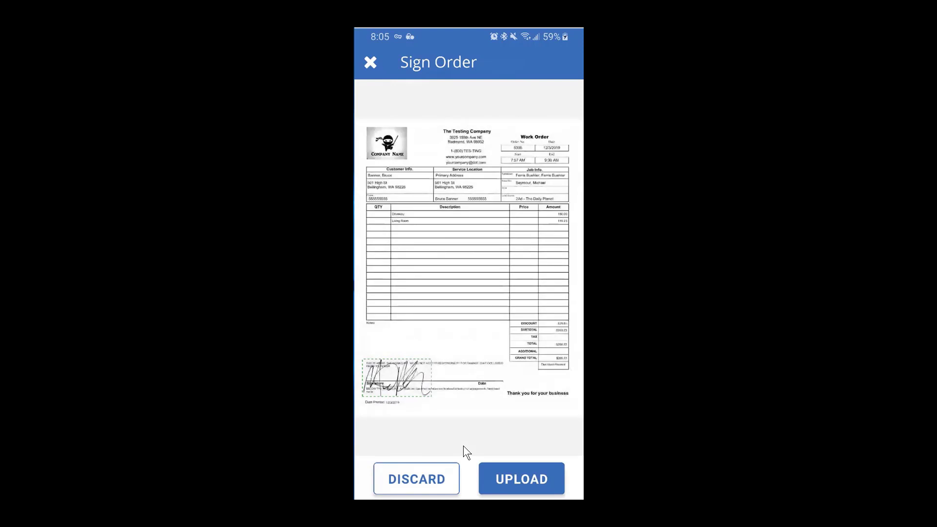
mouse_move(420, 367)
left_mouse_down()
mouse_move(420, 339)
mouse_move(397, 385)
mouse_move(407, 359)
left_mouse_up()
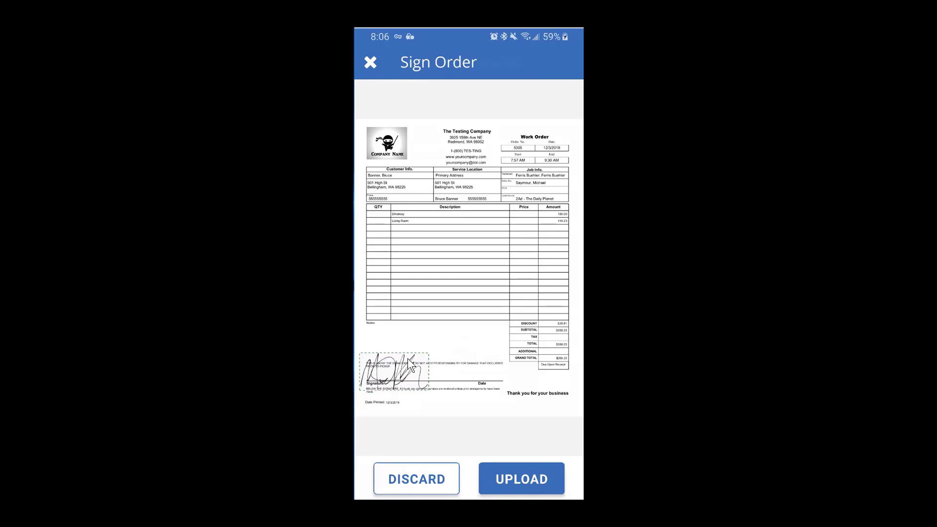
left_click(500, 473)
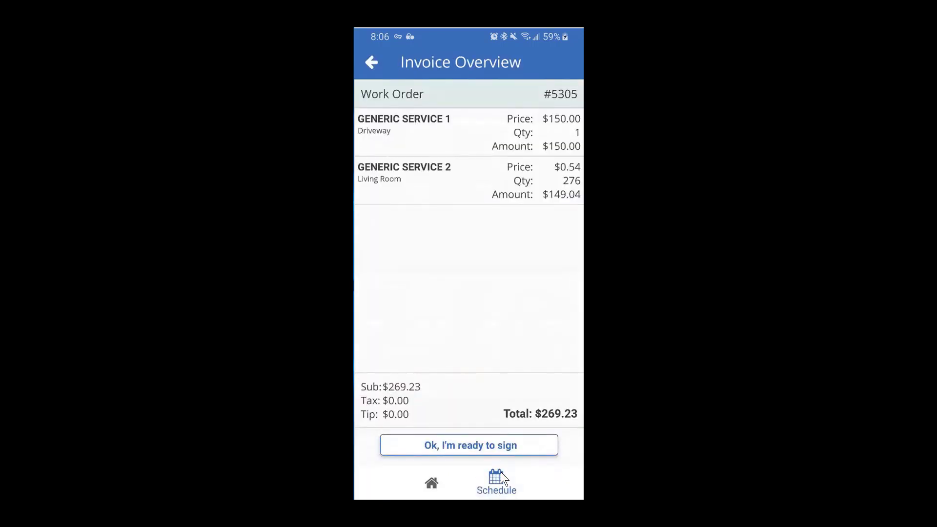
left_click(372, 62)
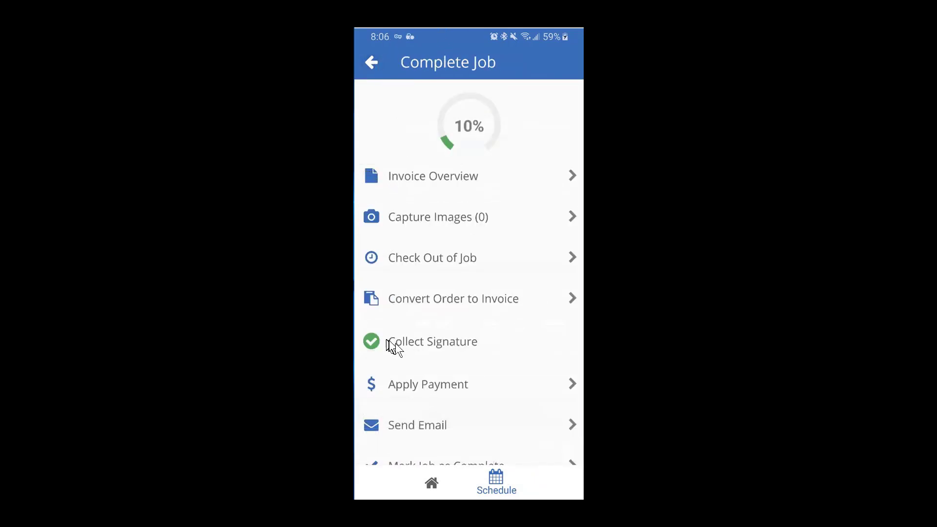
Check out of the job and convert its order to an invoice
left_click(460, 258)
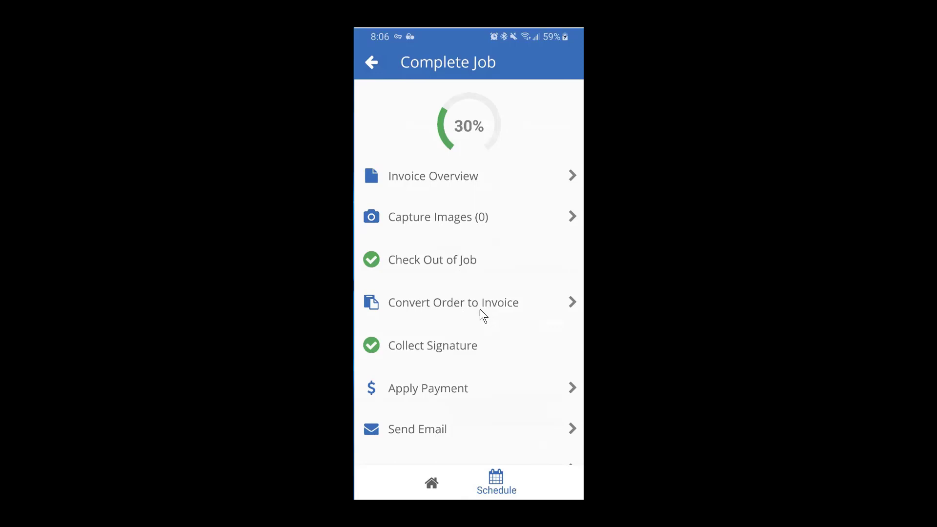
left_click(443, 304)
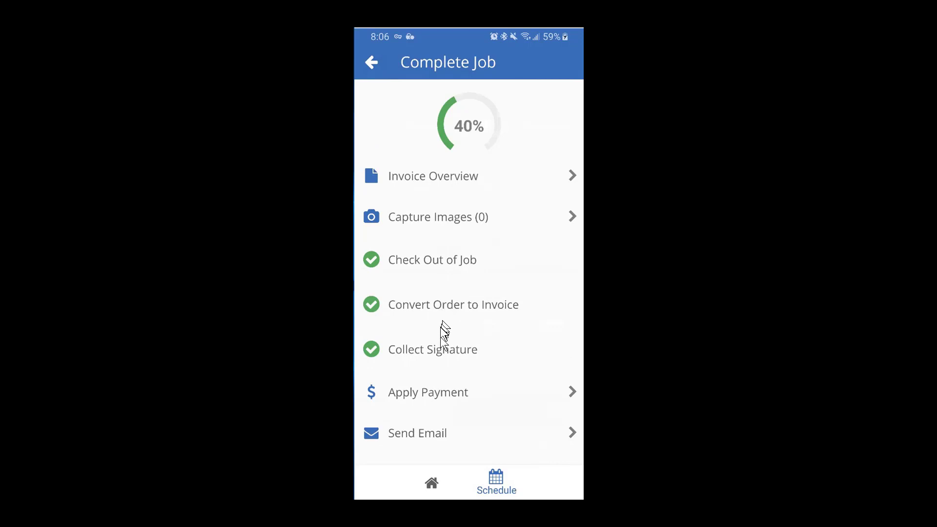
Record a payment for the invoice's full balance with Mastercard as the payment method
left_click(434, 396)
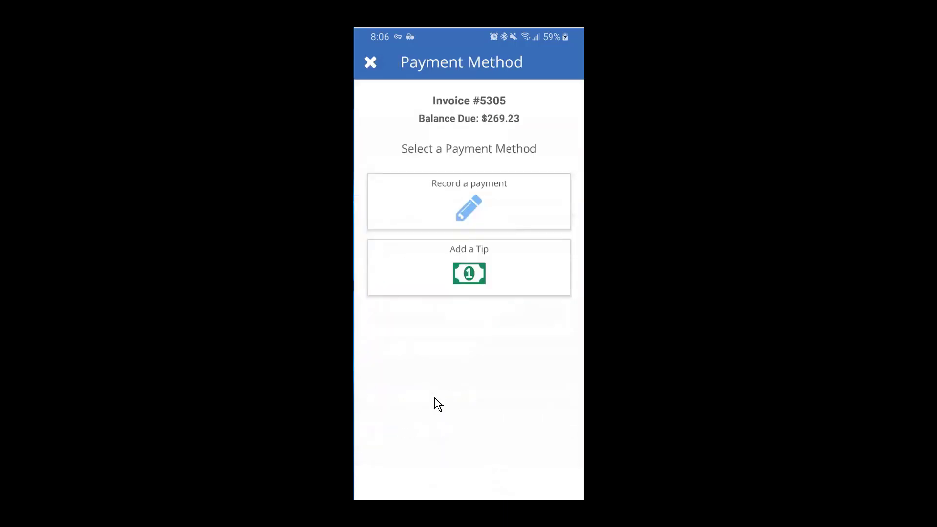
left_click(459, 200)
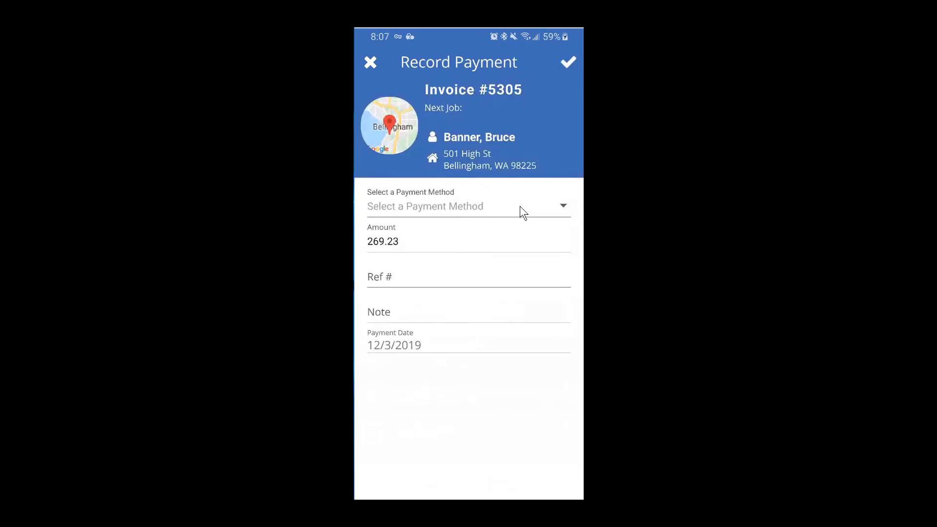
left_click(519, 210)
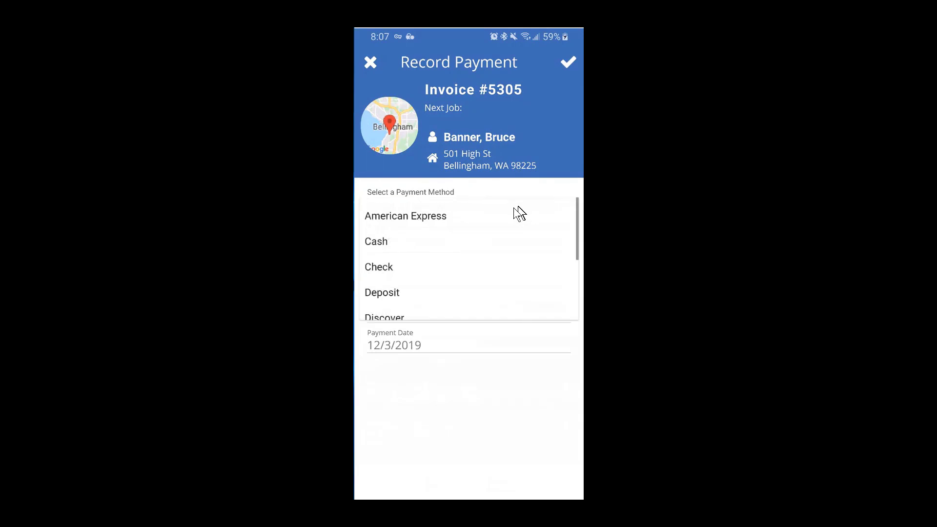
left_click(387, 267)
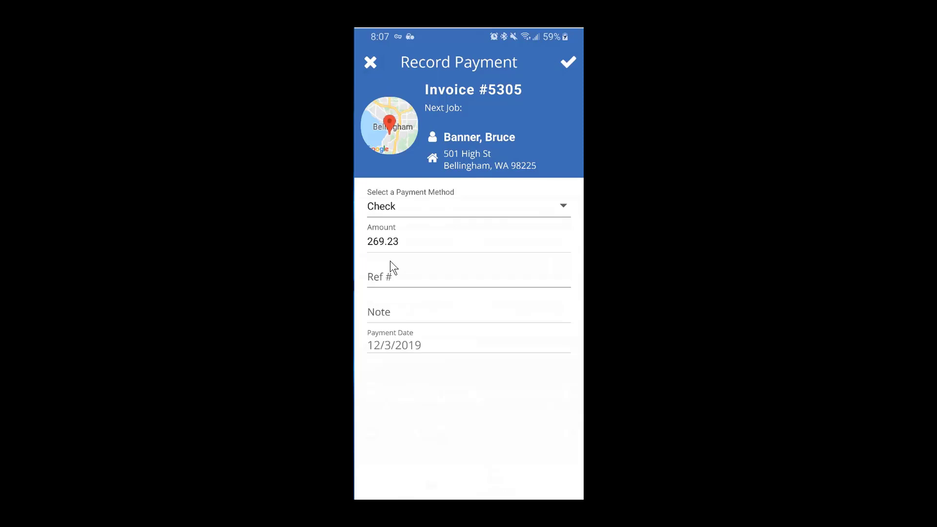
left_click(437, 202)
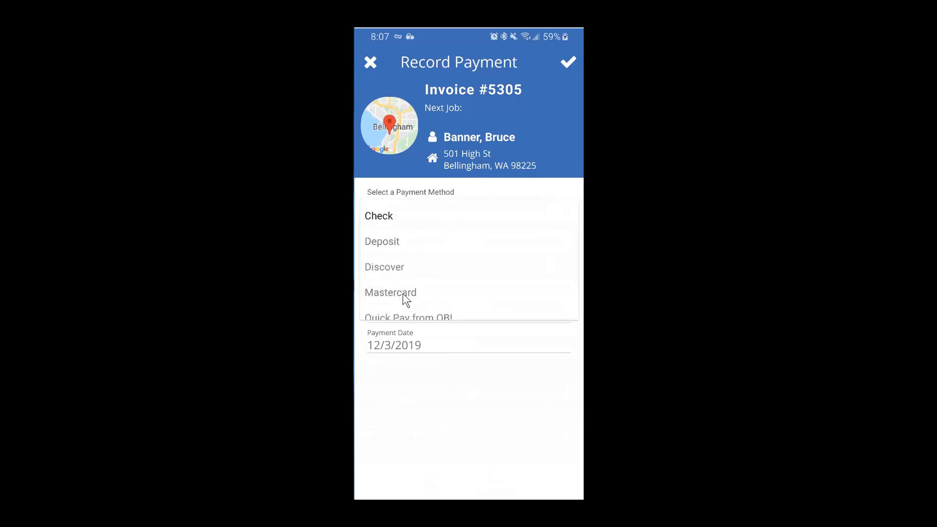
left_click(402, 294)
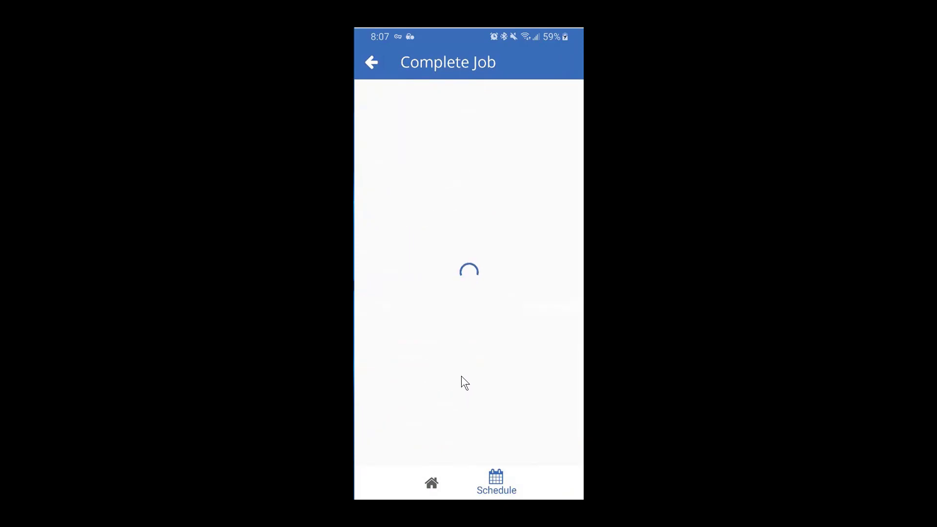
Start the invoice email from the job completion list and enter "Hi cutsomter" as its body
left_click_drag(465, 338, 474, 210)
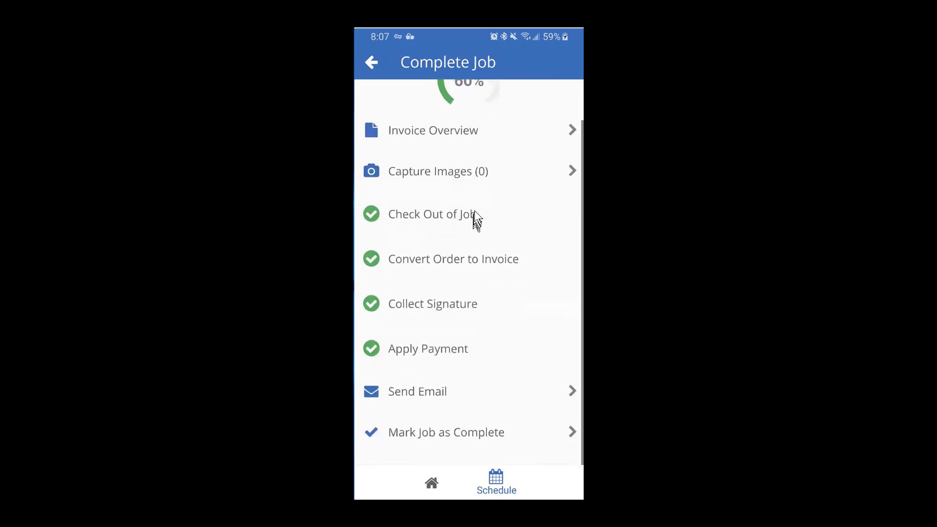
left_click(445, 389)
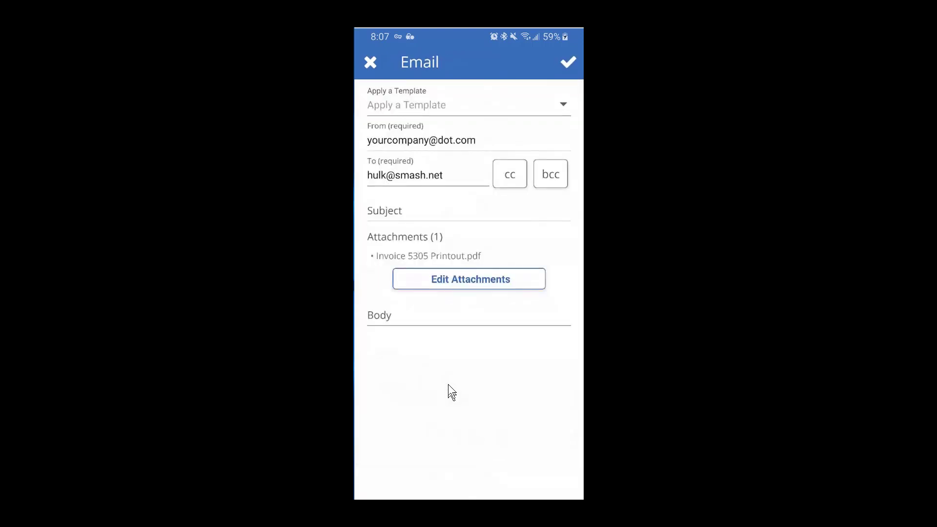
left_click(403, 320)
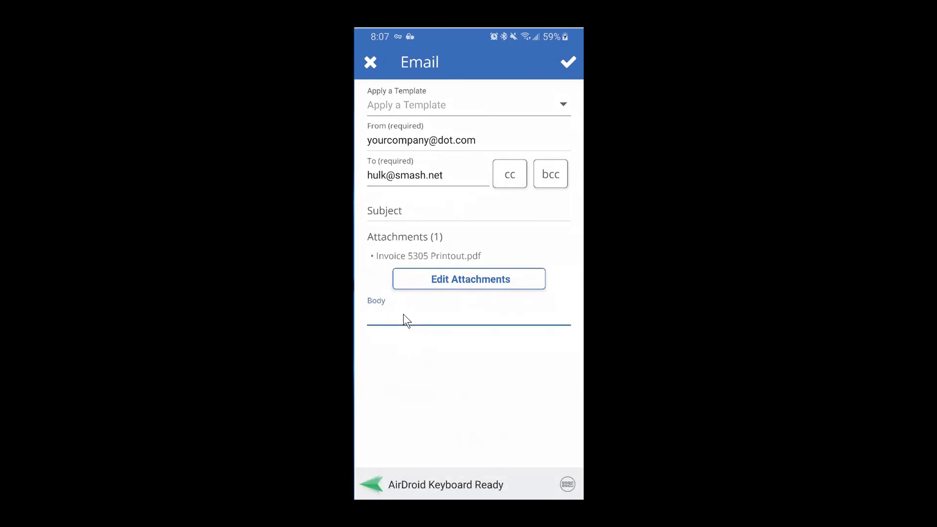
type("Hi cutsomter")
left_click(400, 314)
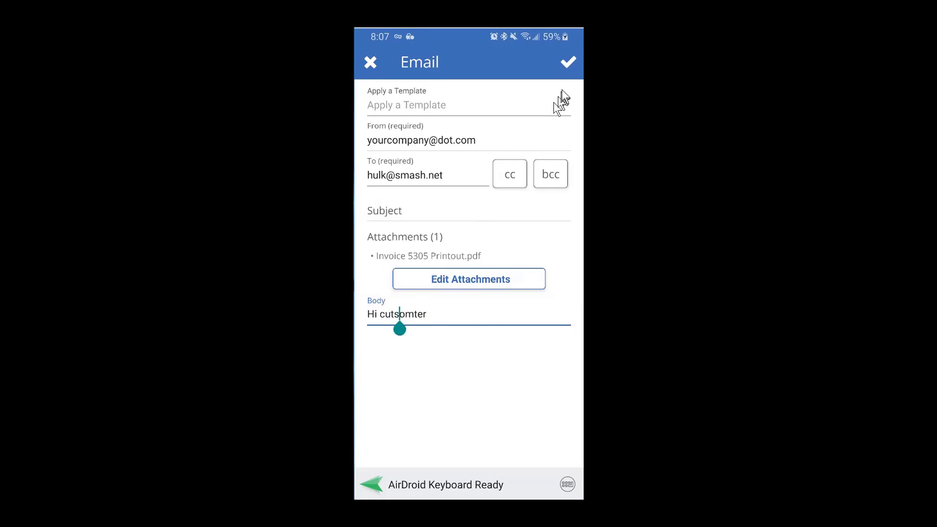
Apply the "Thank You - Invoice (Paid) V2" template to the invoice email and send it
left_click(559, 108)
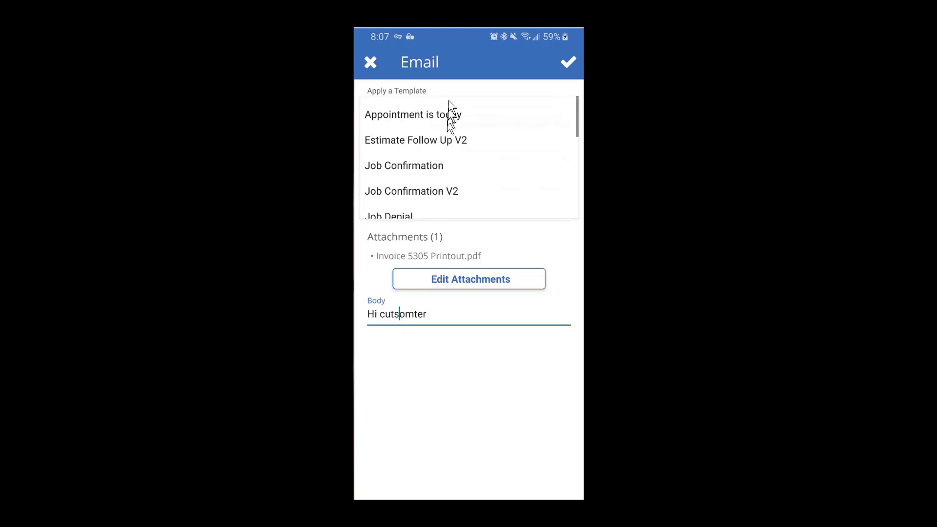
scroll(439, 161, "down", 3)
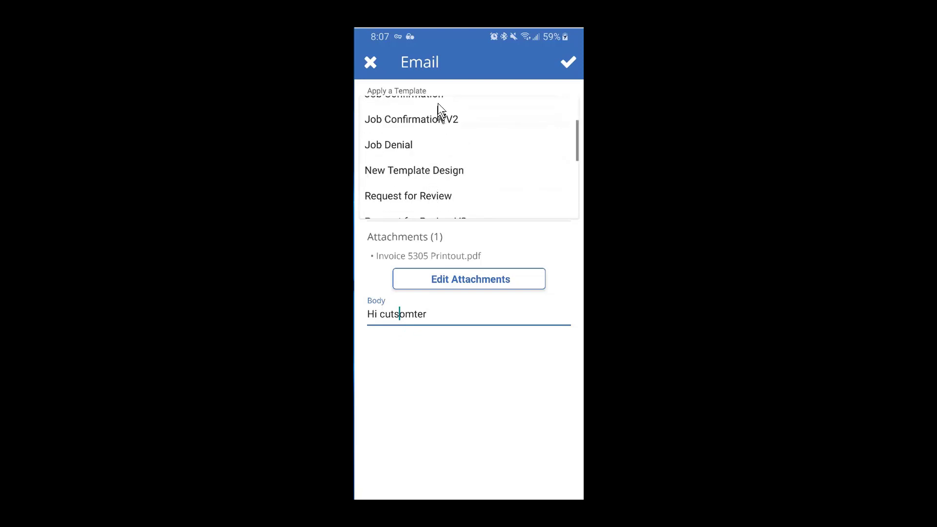
scroll(437, 104, "down", 9)
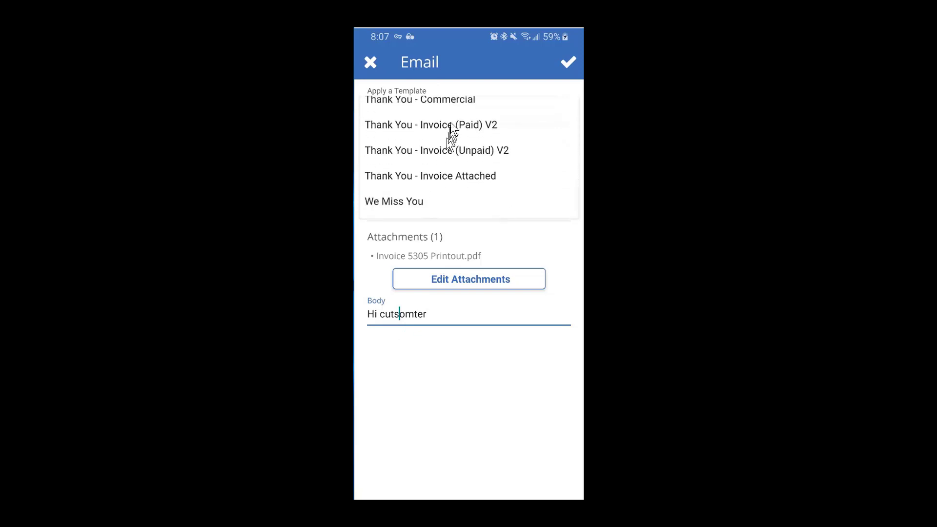
left_click(426, 125)
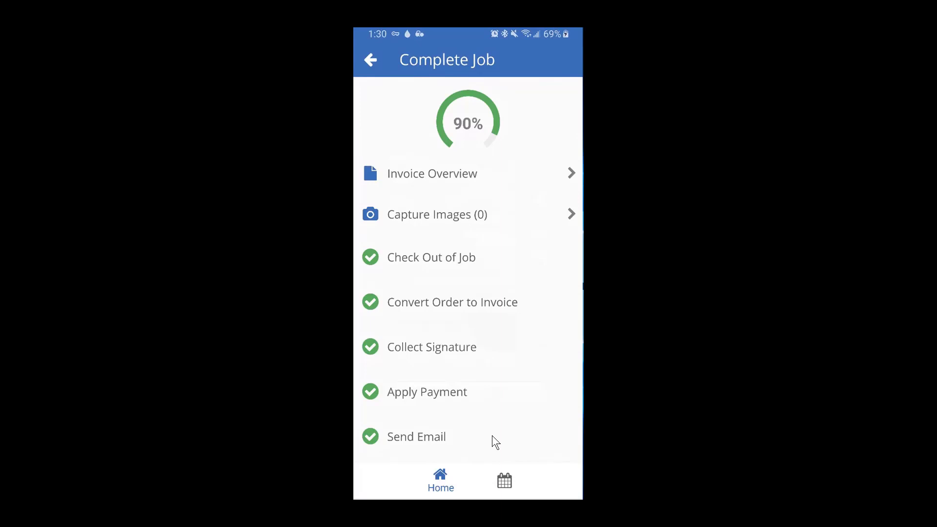
Review the day's totals and the completed job on the home dashboard, and return to the schedule
left_click(444, 474)
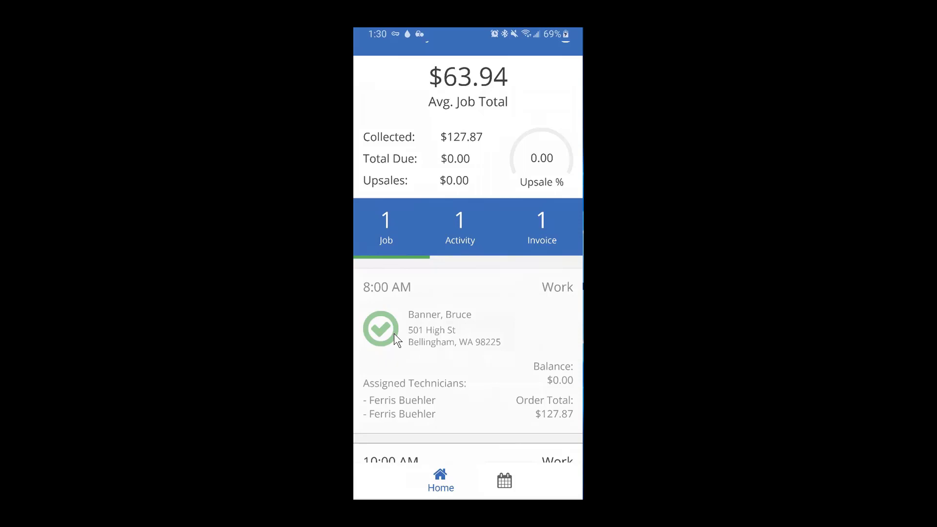
left_click(511, 481)
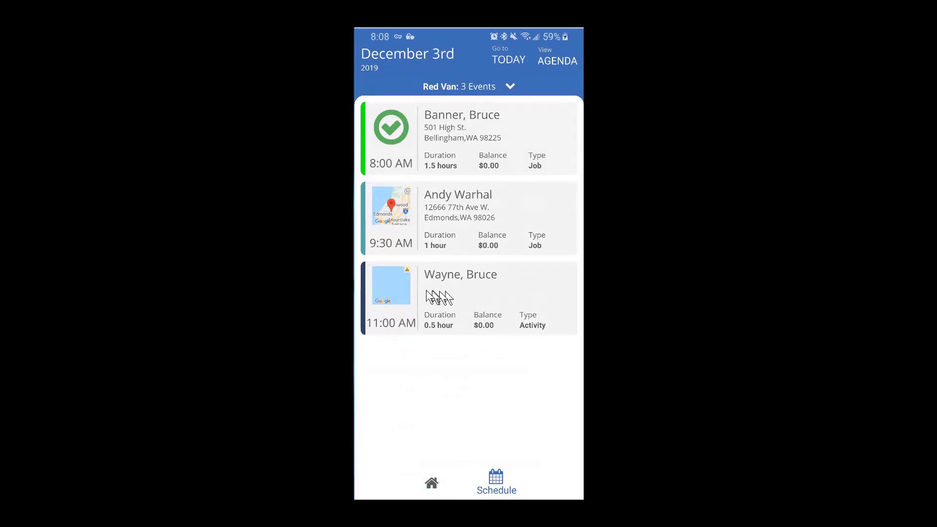
Open the 11:00 AM activity and preview calling its contact, clearing the dialer and returning without placing the call
left_click(474, 299)
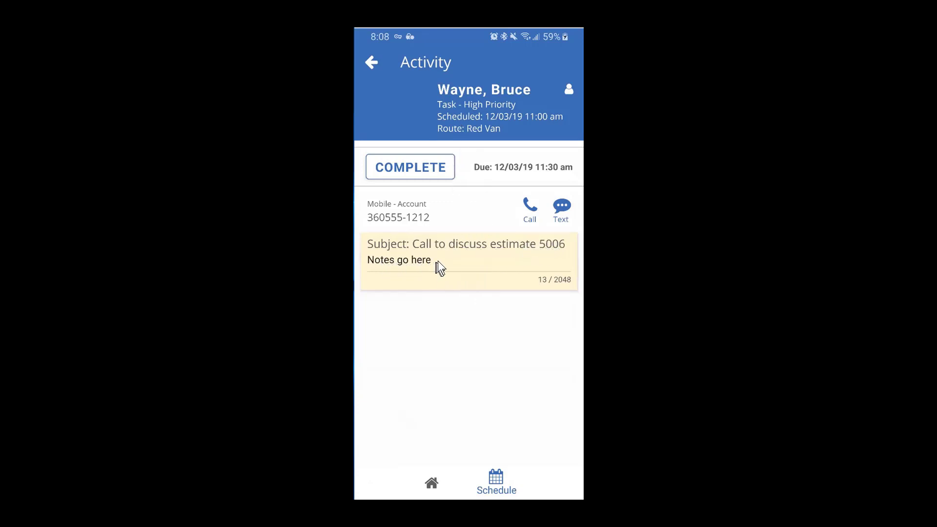
left_click(529, 213)
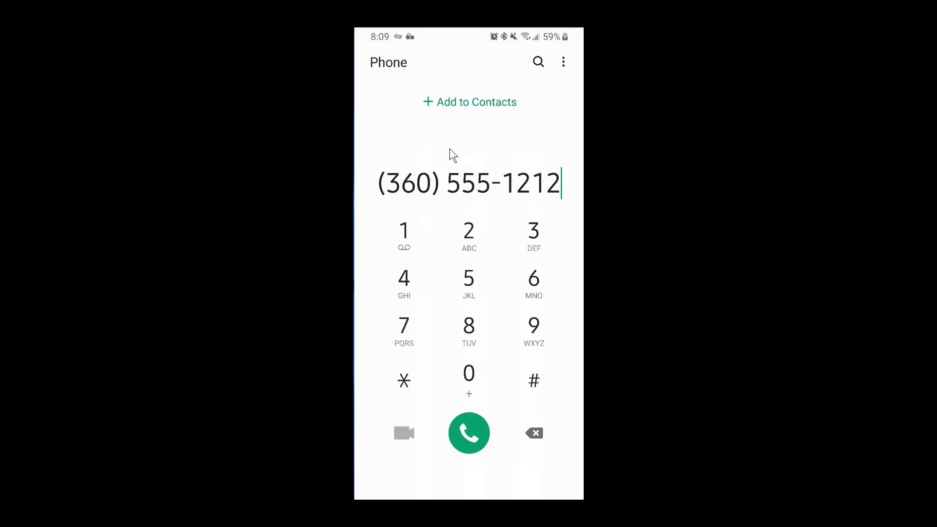
key("ctrl+a")
key("BackSpace")
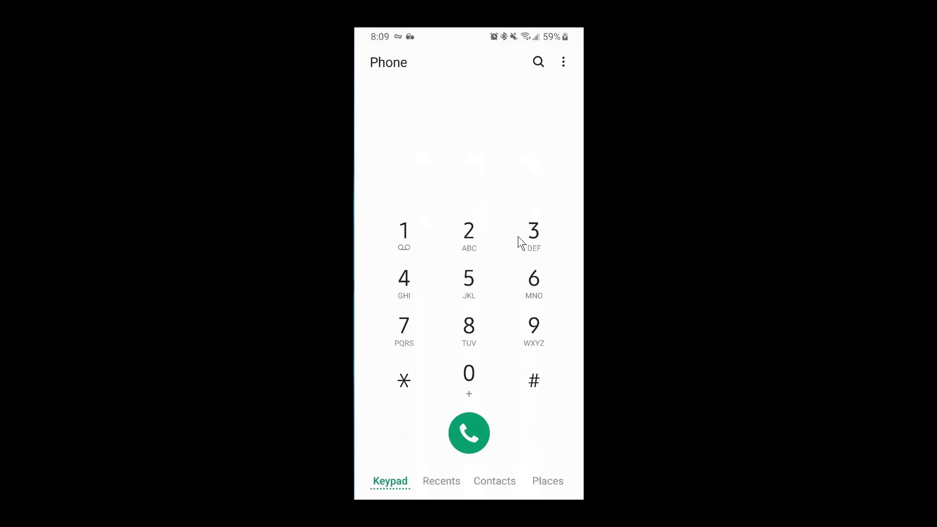
key("Escape")
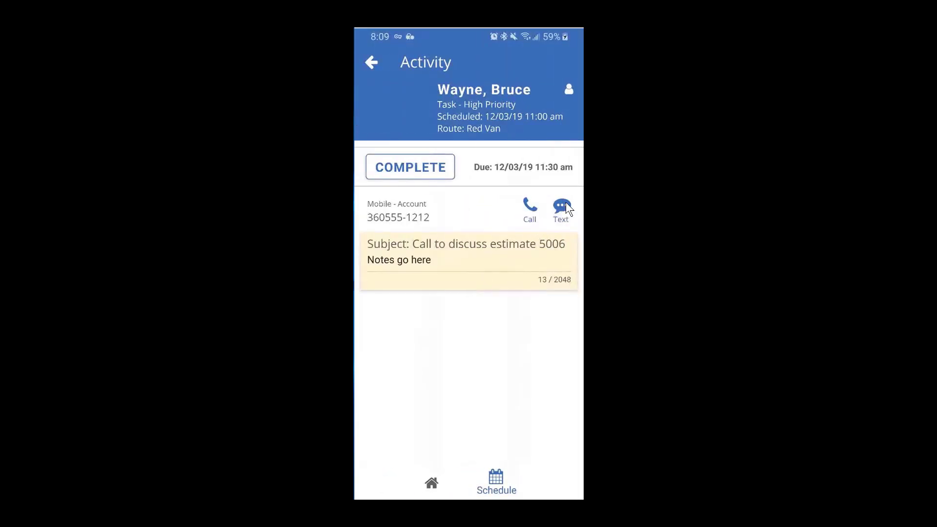
Preview texting the activity's contact, toggling Send text via ServiceMonster off and back on, and close the message unsent
left_click(566, 204)
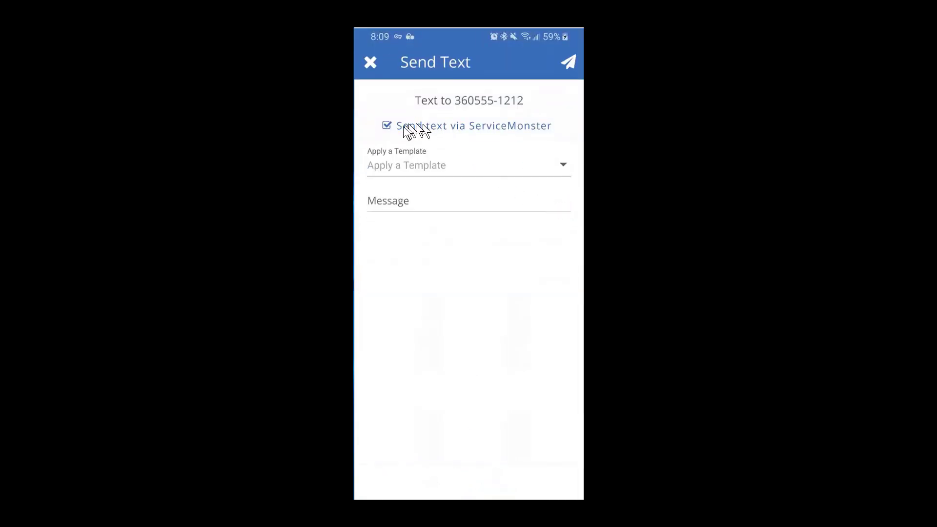
left_click(405, 126)
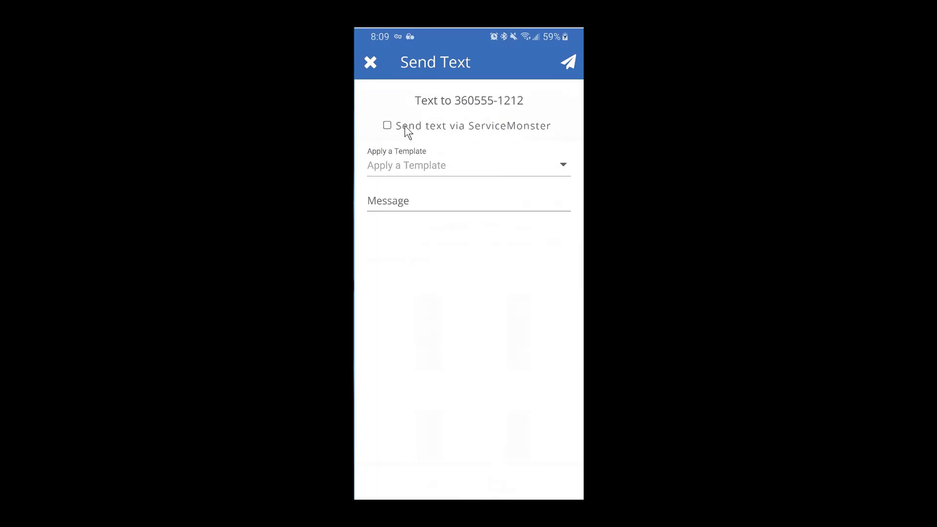
left_click(405, 126)
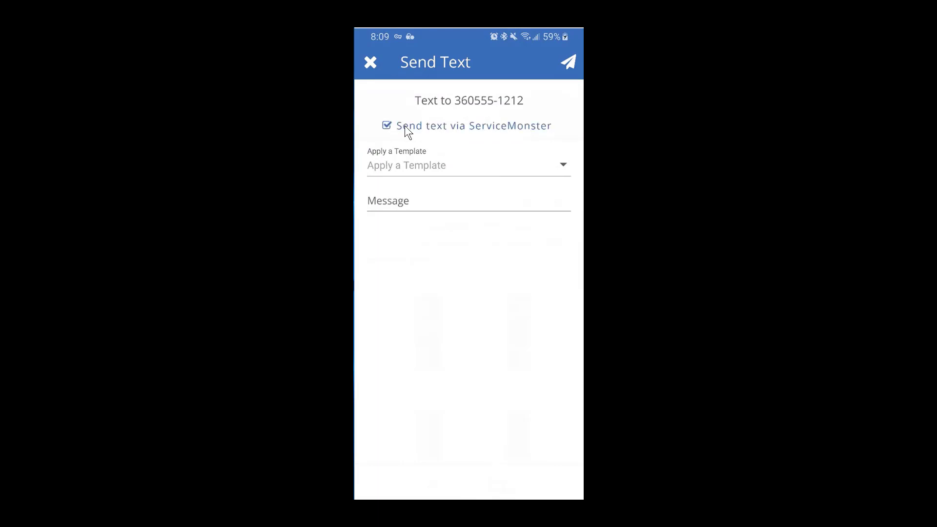
left_click(370, 62)
Open the activity's notes for editing and return to the December 3rd schedule
left_click(439, 263)
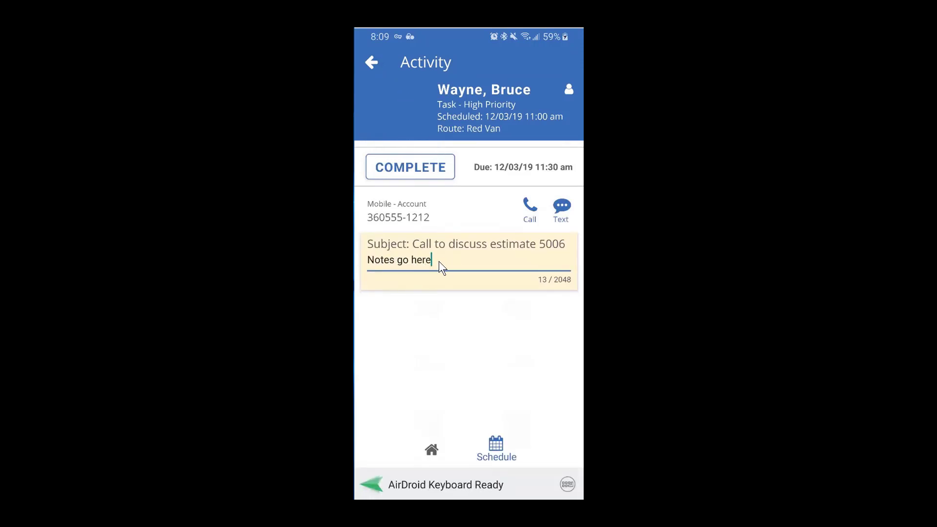
left_click(423, 172)
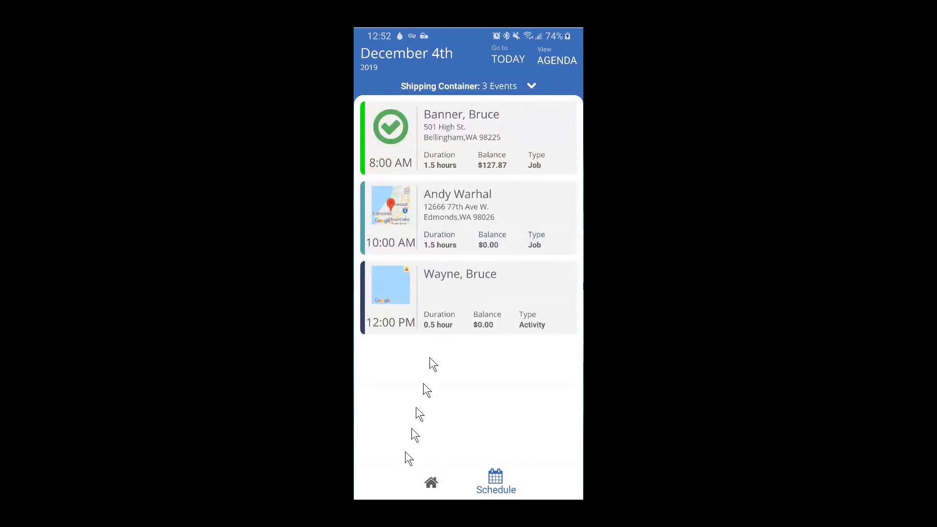
left_click(434, 482)
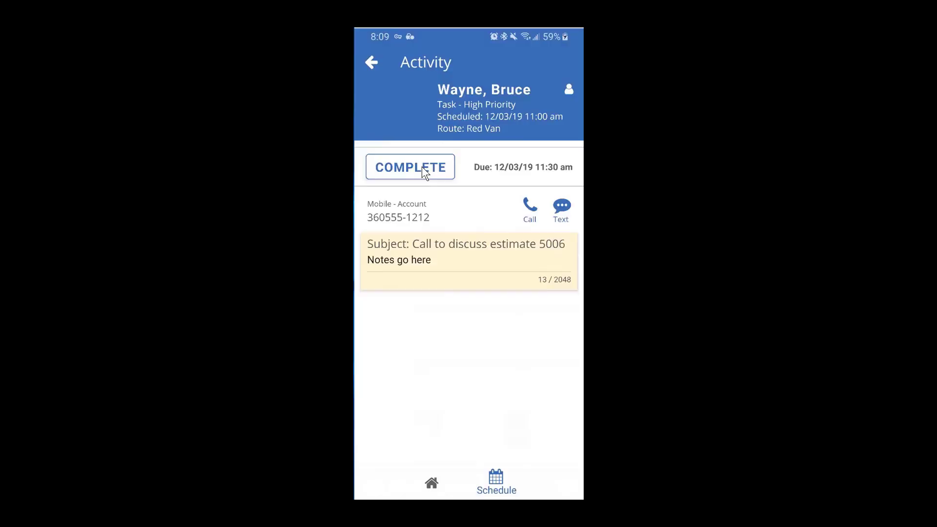
left_click(375, 62)
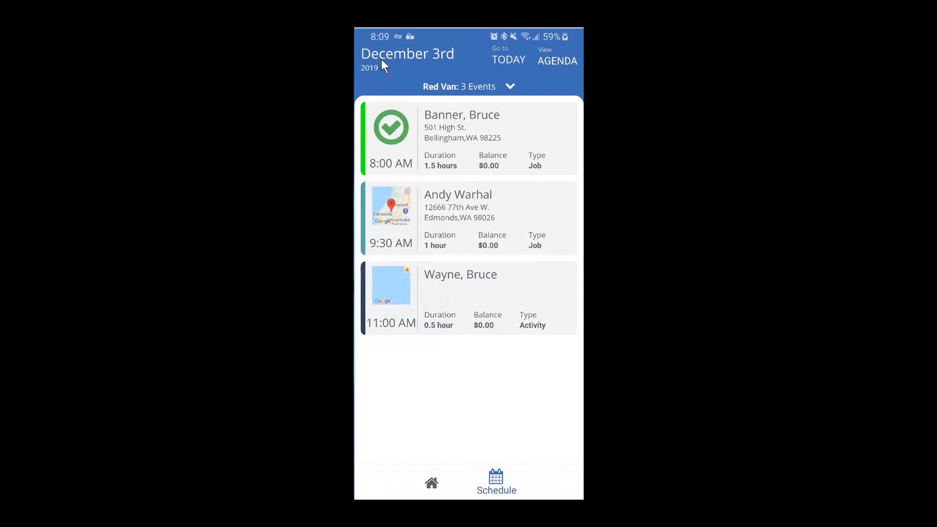